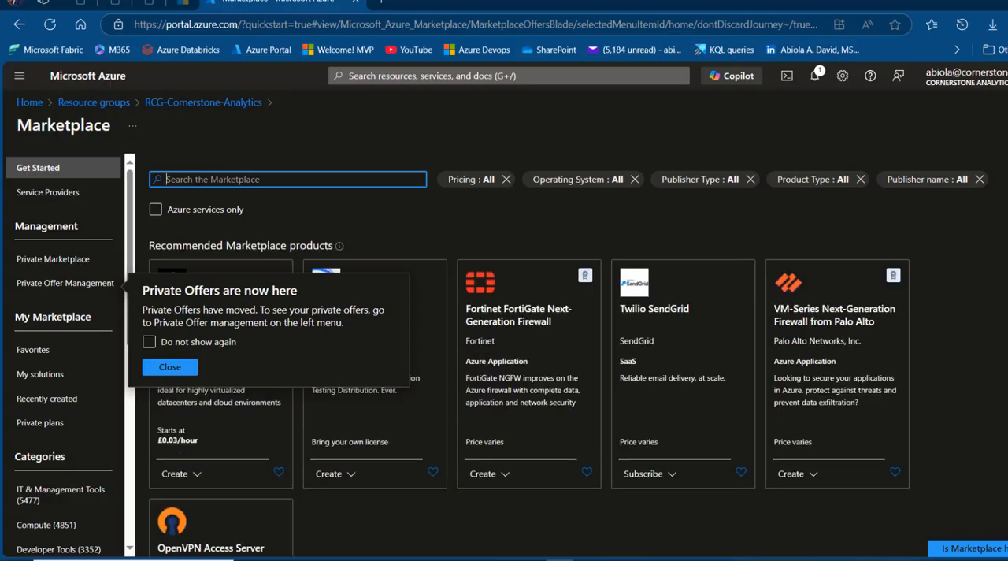
Filter the Marketplace to Azure services only and search it for "event"
click(161, 209)
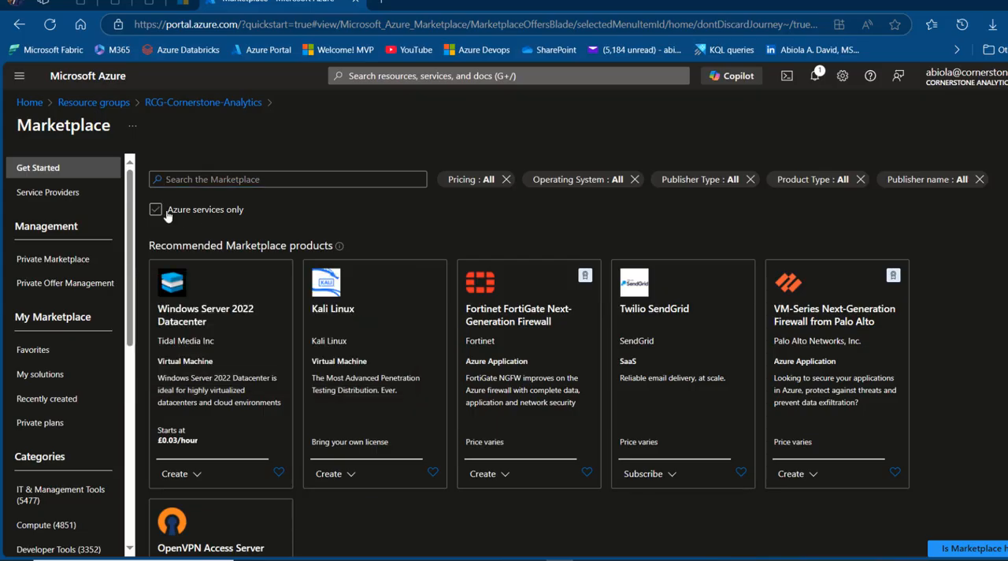
click(157, 210)
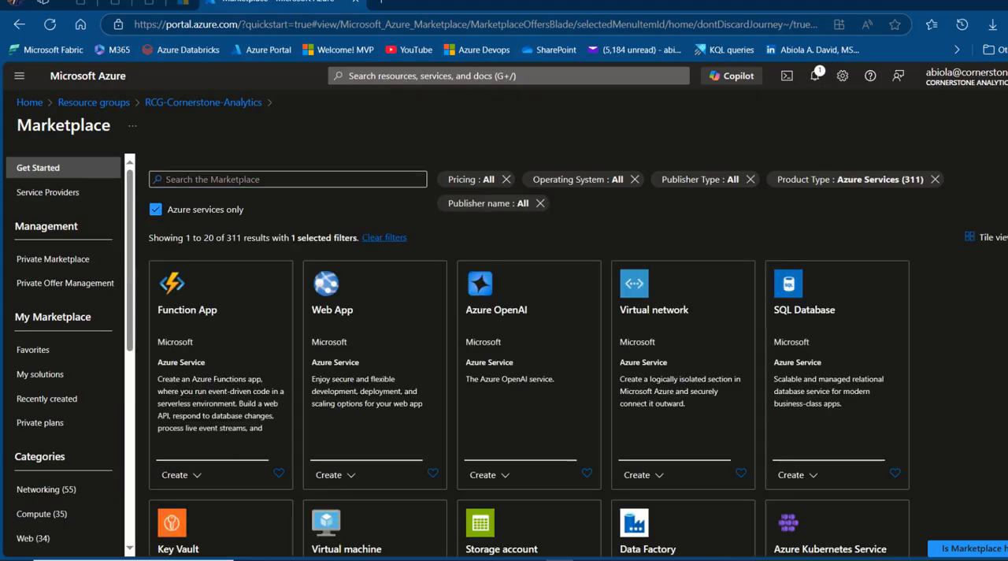
click(238, 180)
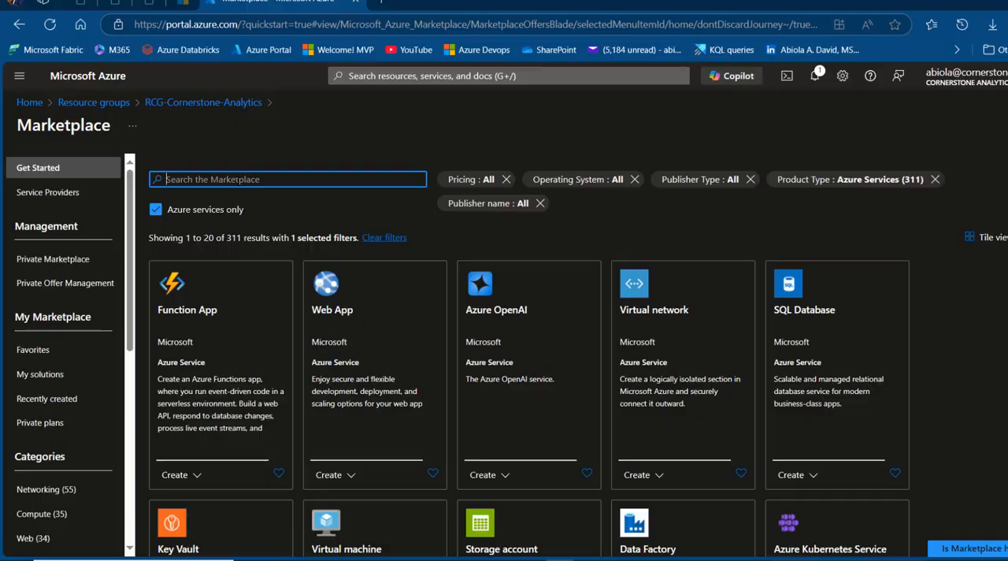
text(event)
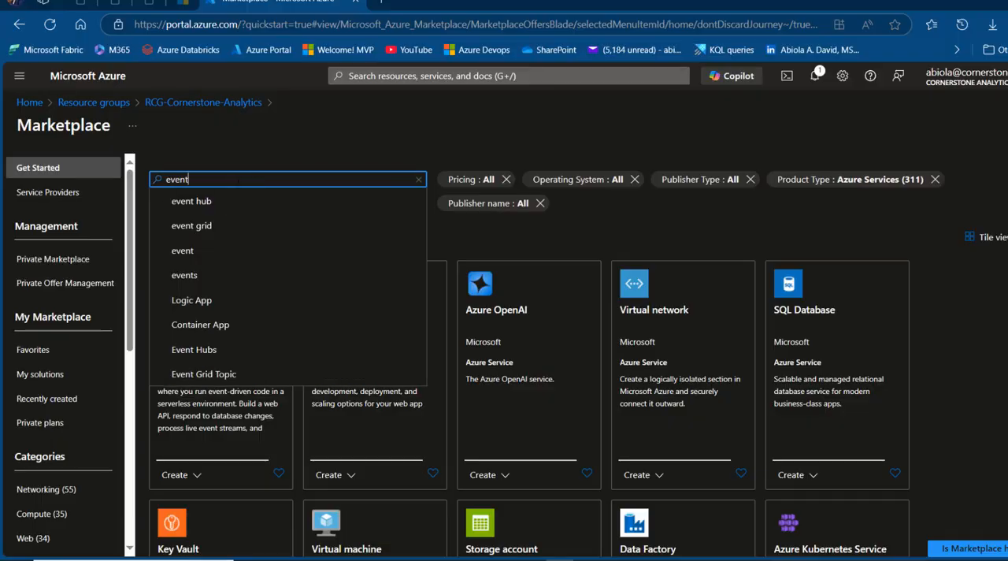
key(Return)
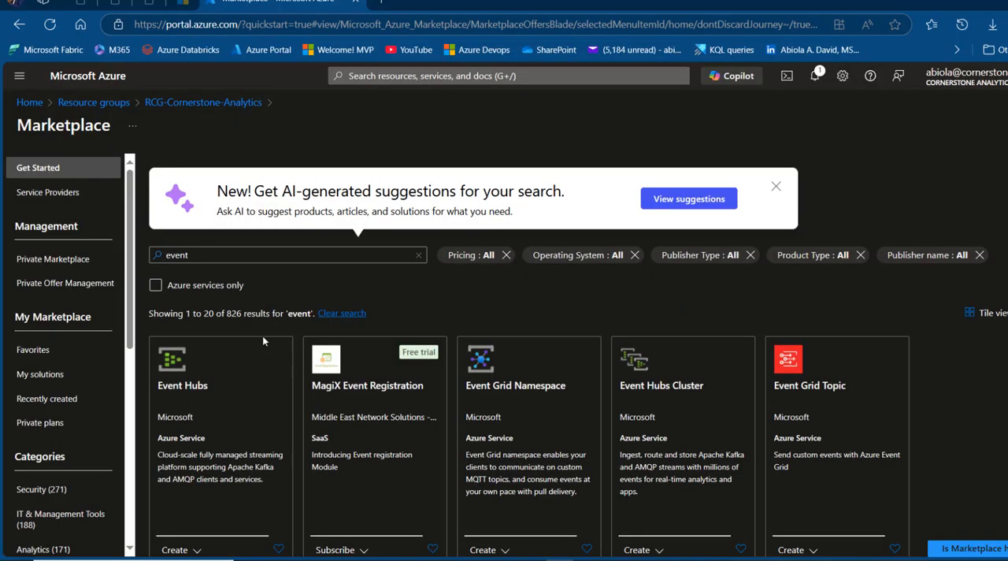
Start creating an Event Hubs namespace from the Marketplace offer and name it cornerstoneanalytics
click(189, 377)
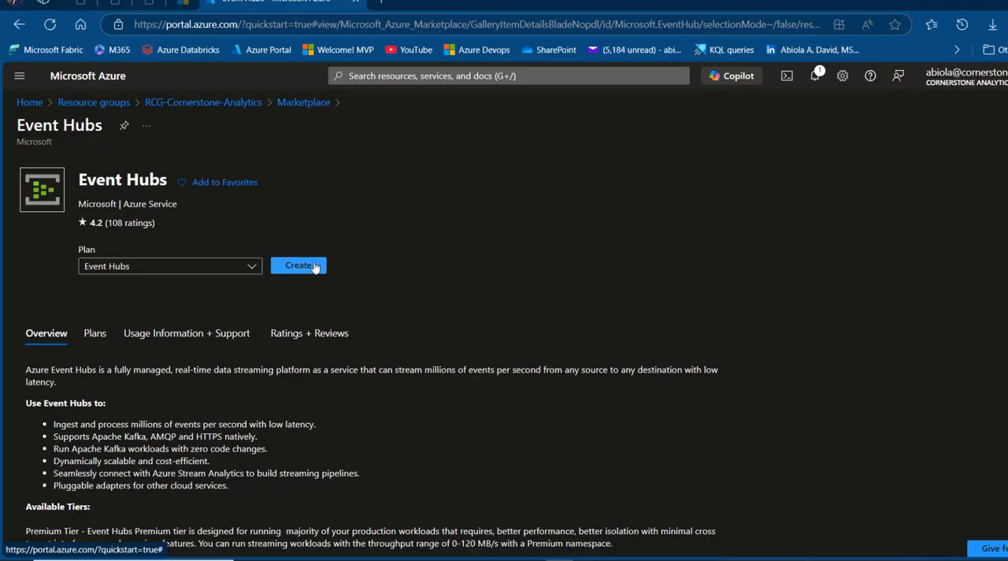
click(298, 267)
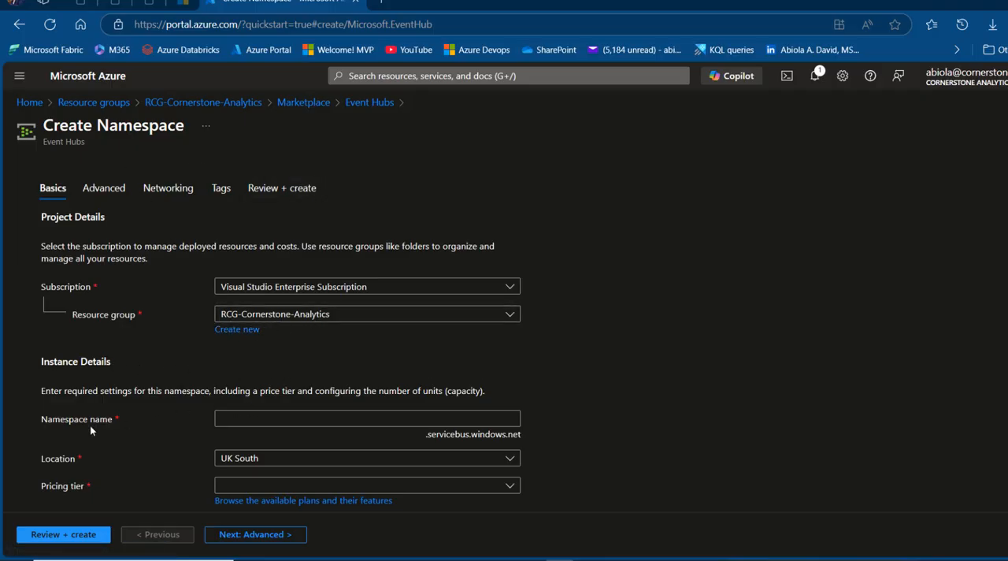
click(259, 418)
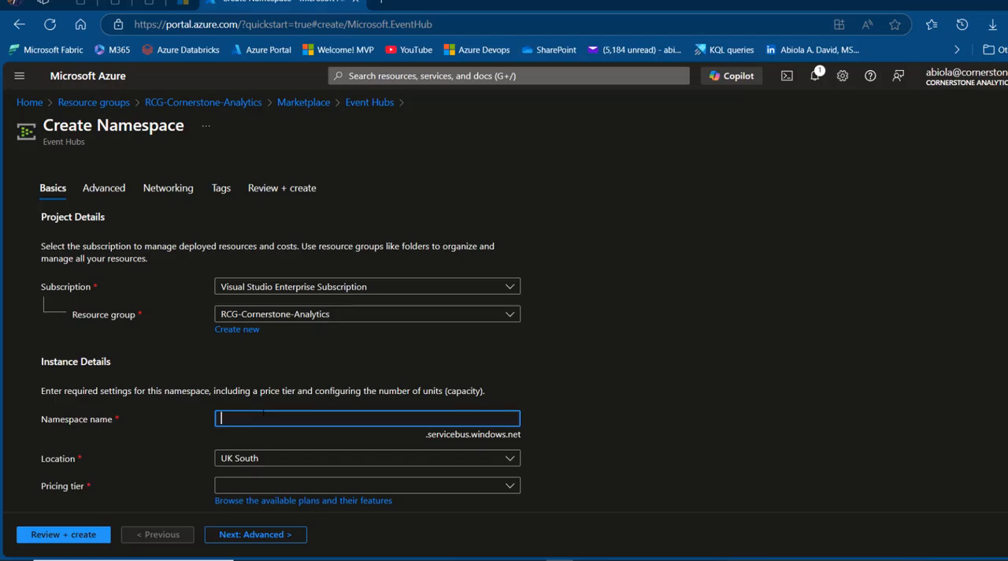
text(c)
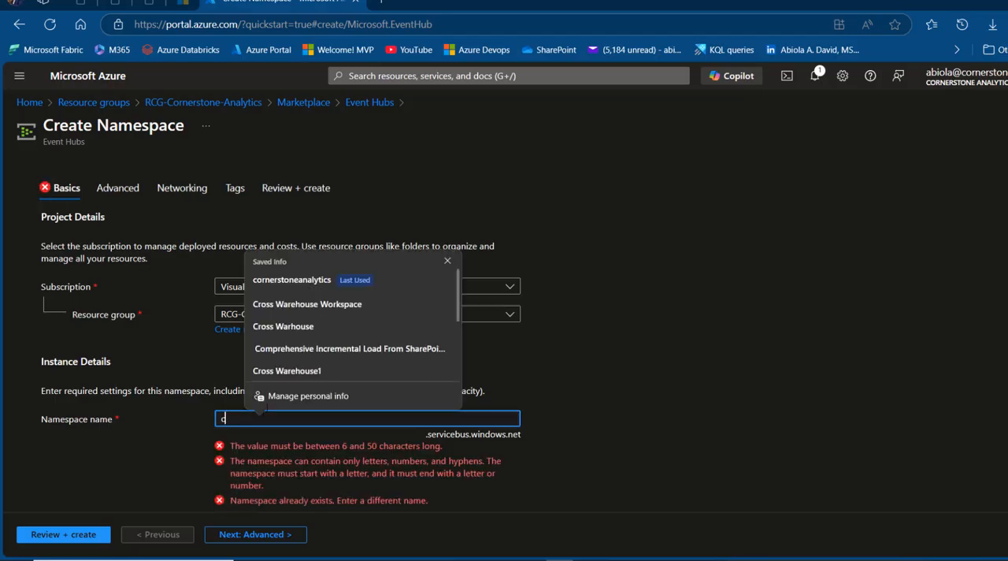
key(Down)
key(Return)
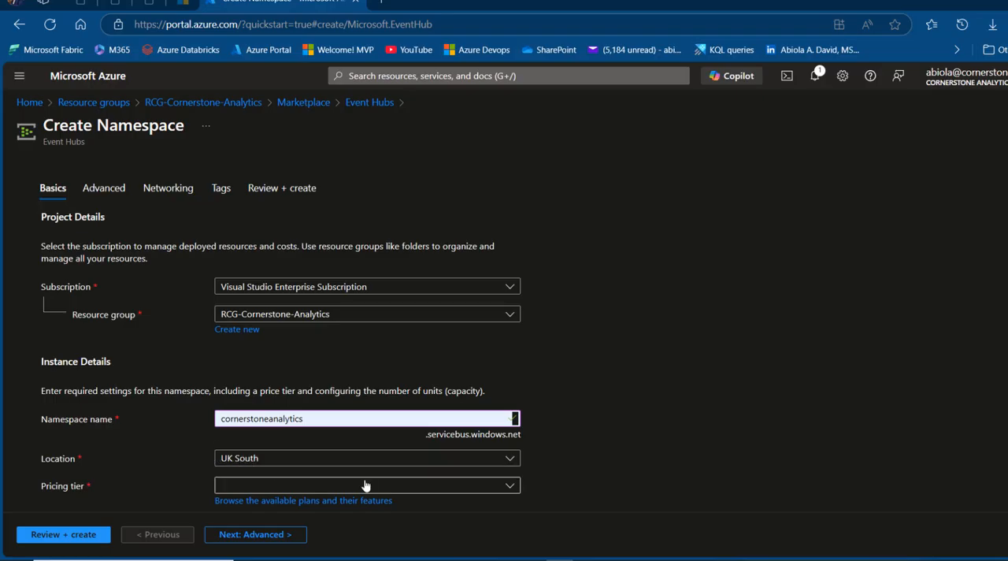
Set the namespace's pricing tier to Basic and look through the features of the available pricing plans
click(500, 487)
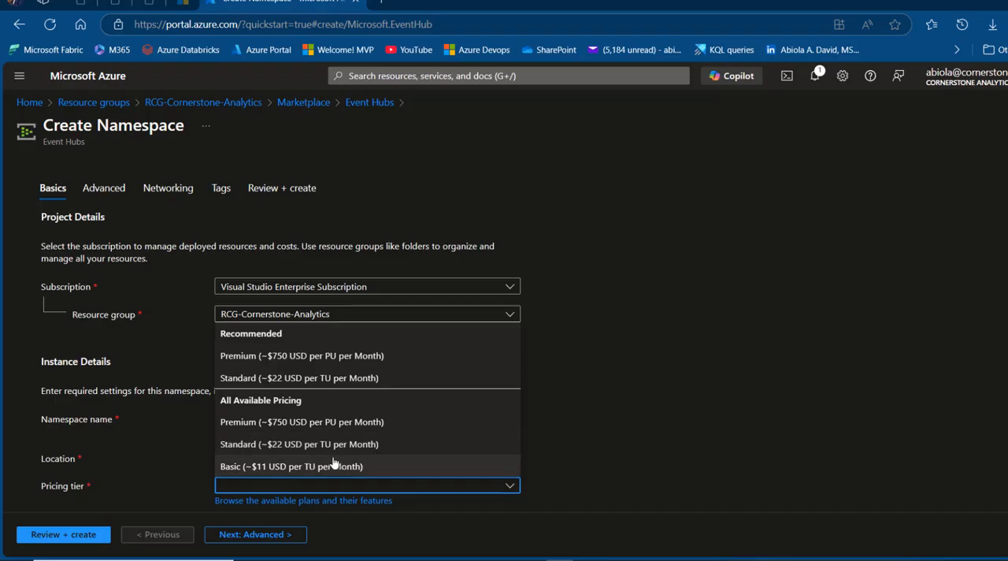
click(273, 466)
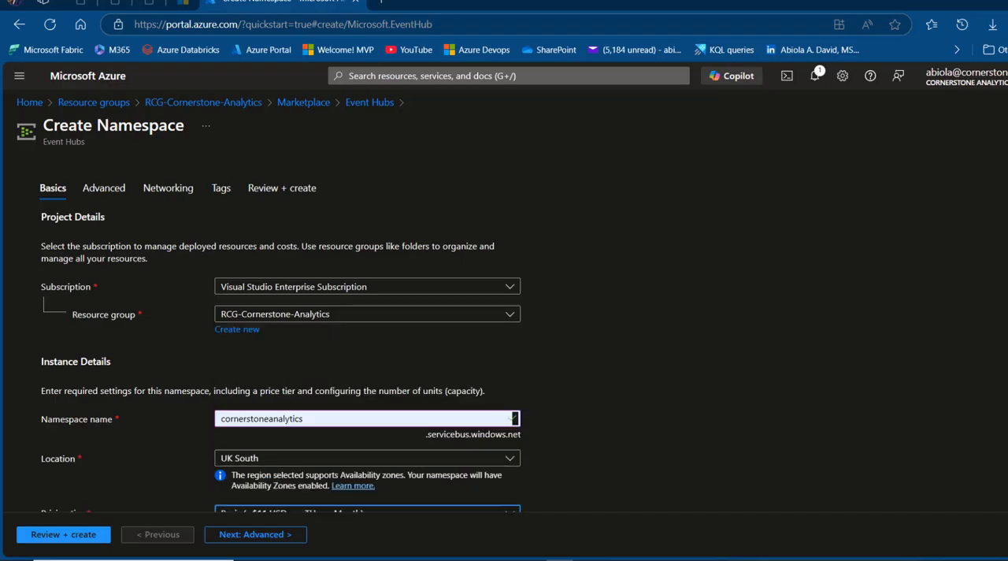
scroll(280, 335, down, 1)
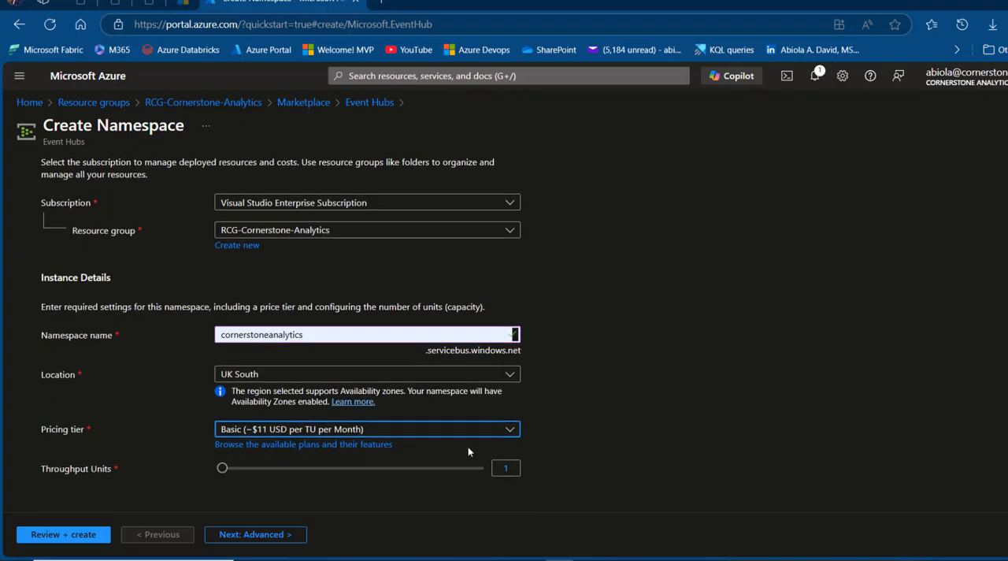
click(328, 445)
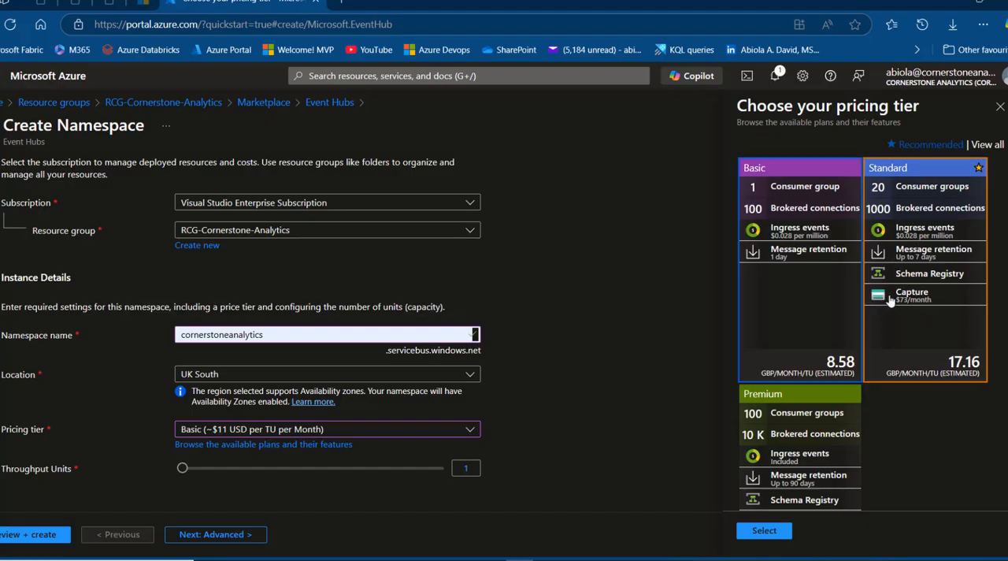
click(999, 107)
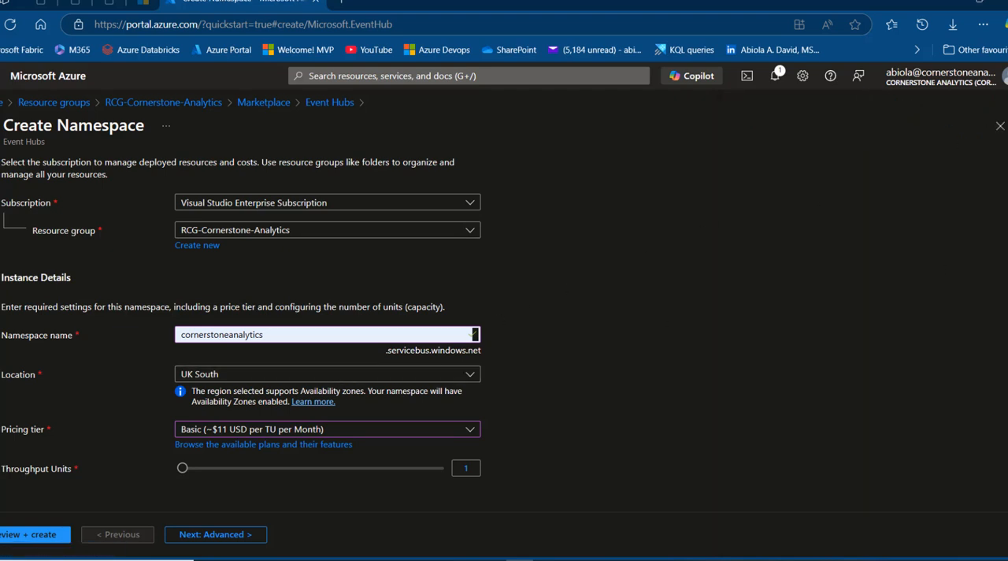
Create the namespace with the default advanced, networking and tag settings, and open the deployed resource
click(220, 535)
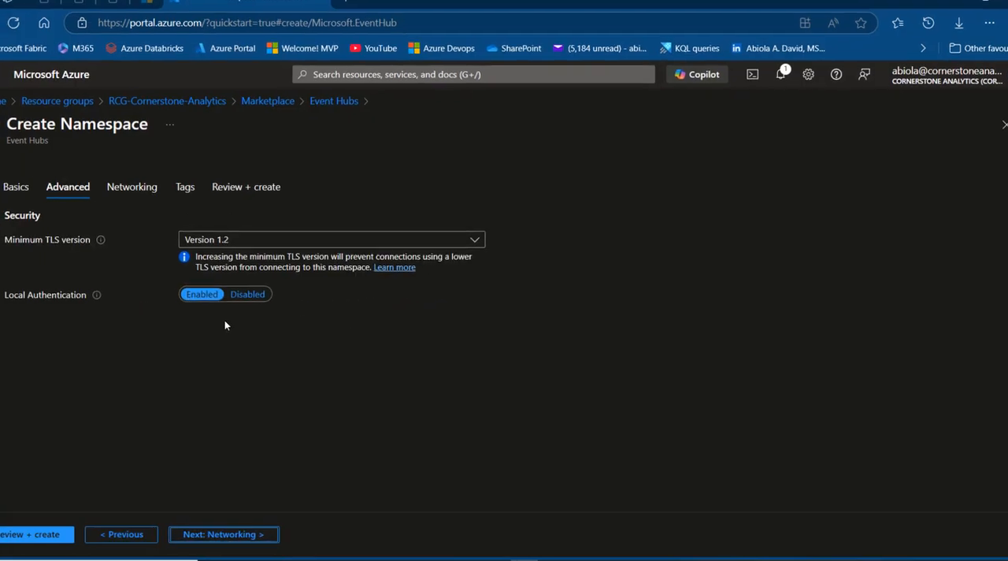
click(243, 534)
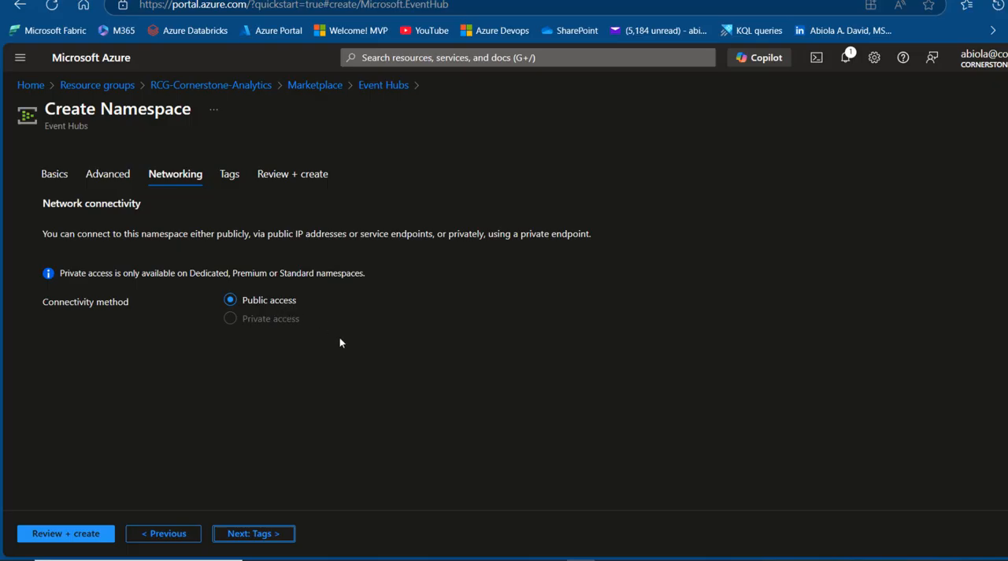
click(254, 533)
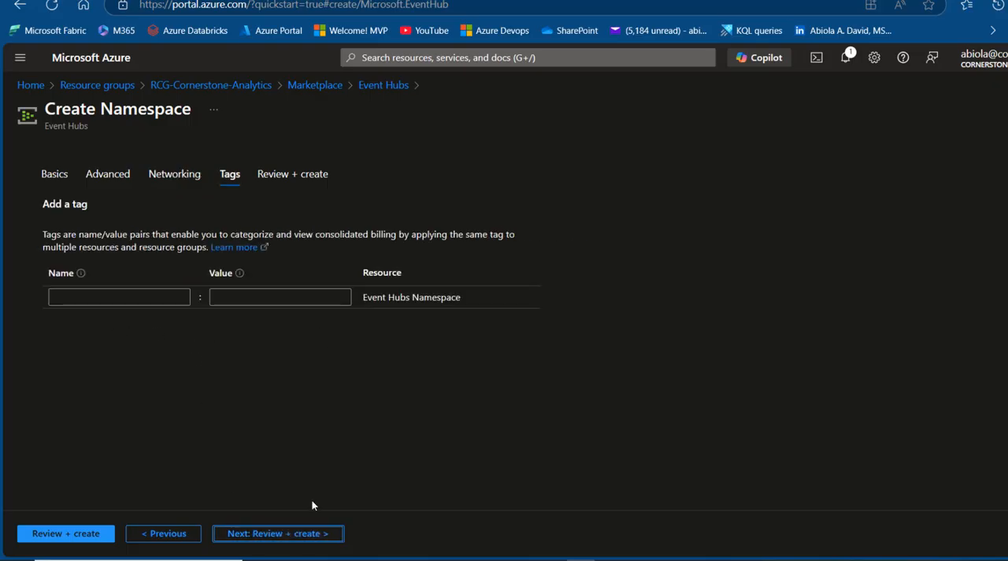
click(312, 534)
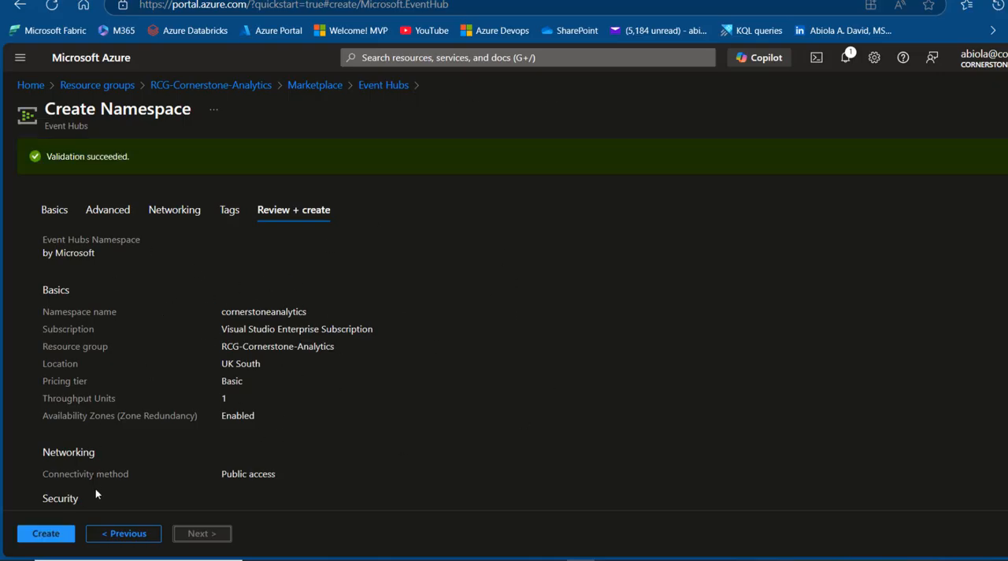
click(48, 532)
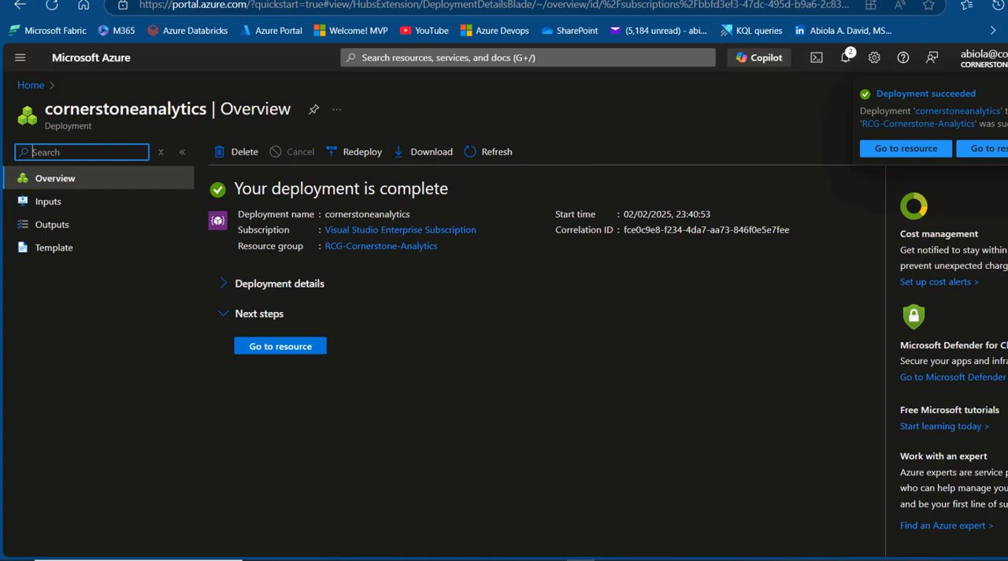
click(280, 347)
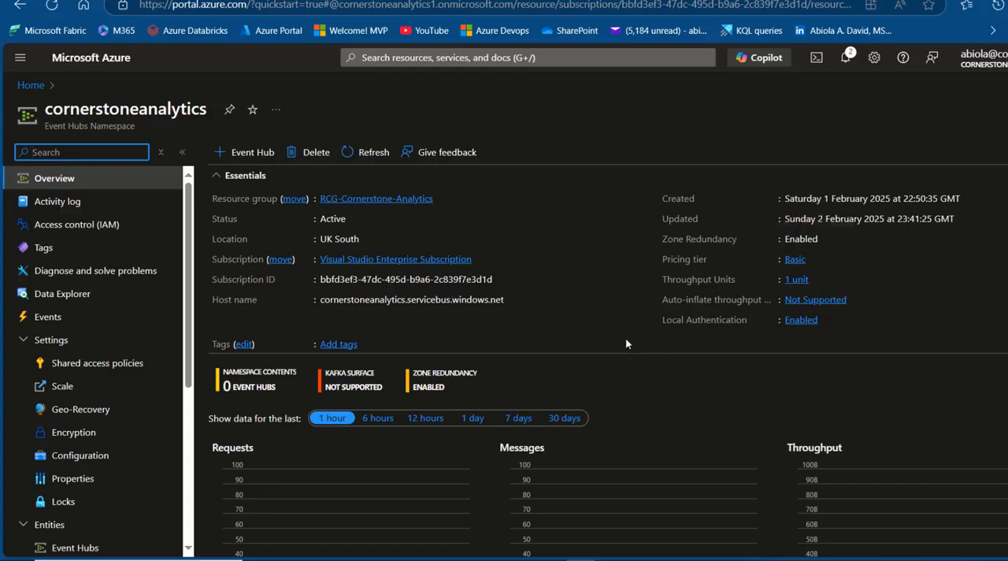
Switch to Notepad and examine the structure of the trip records in yellow_taxi_data_2024_500.json
click(581, 560)
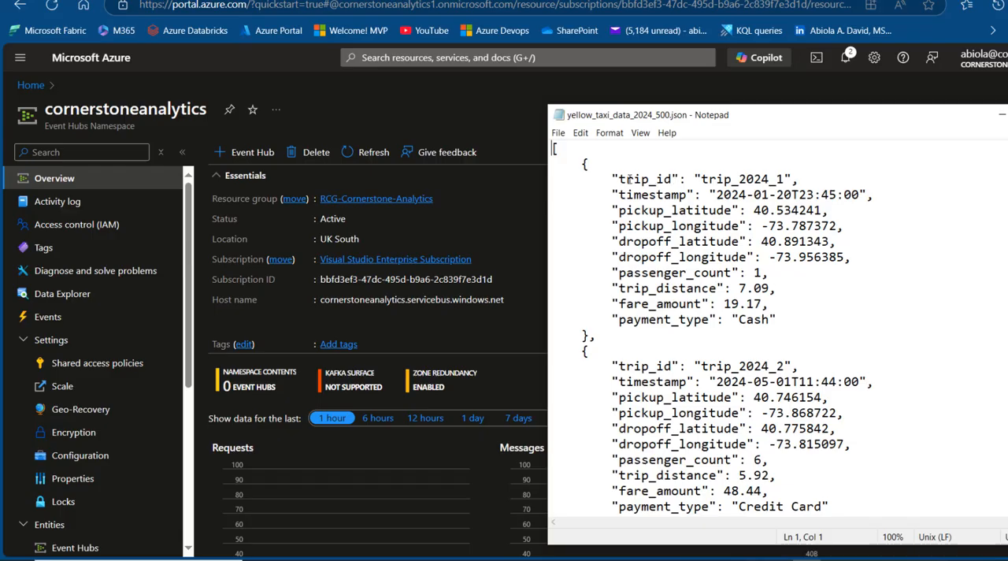
drag(628, 179, 762, 179)
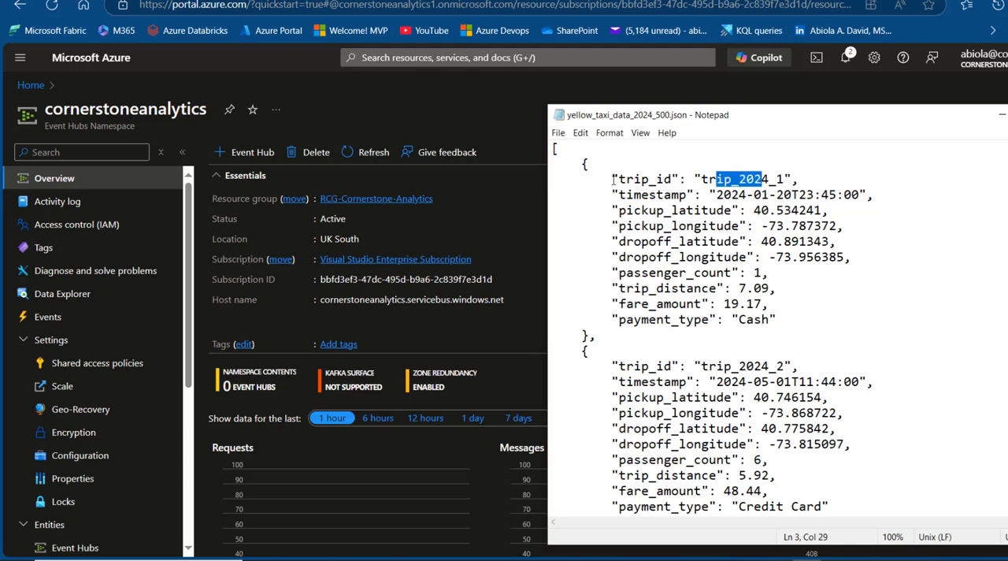
drag(625, 179, 750, 178)
click(645, 196)
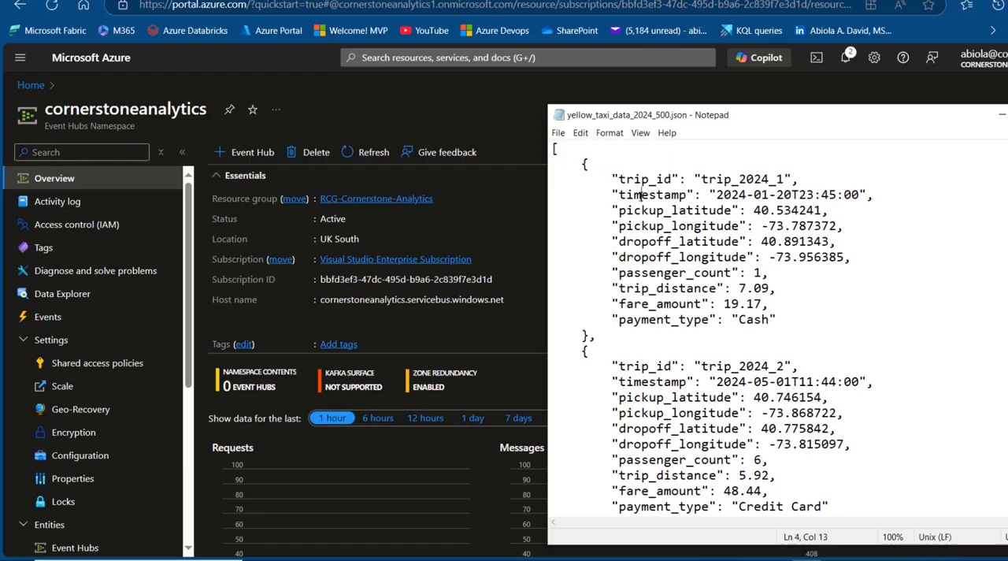
click(687, 211)
drag(599, 339, 567, 161)
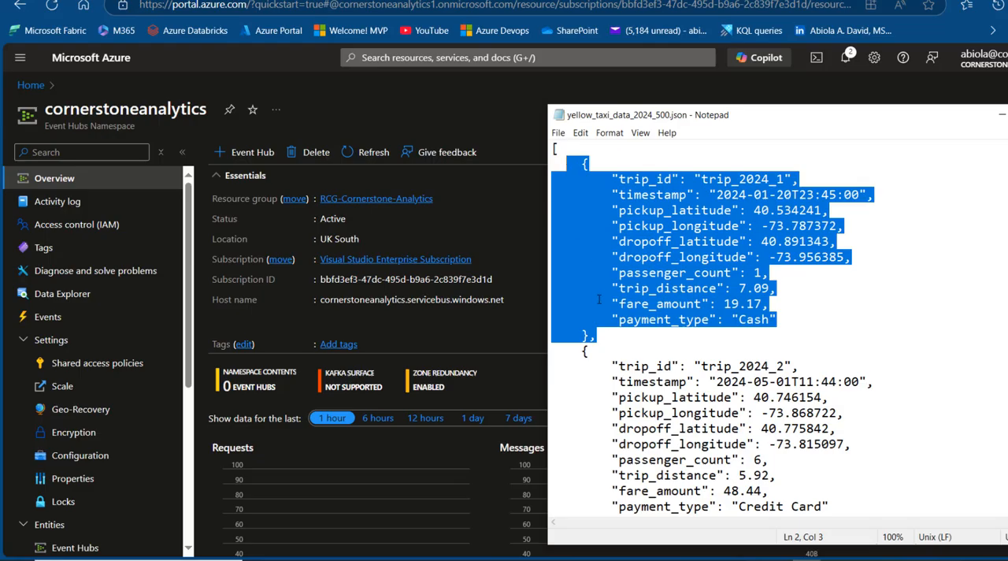
drag(584, 352, 682, 293)
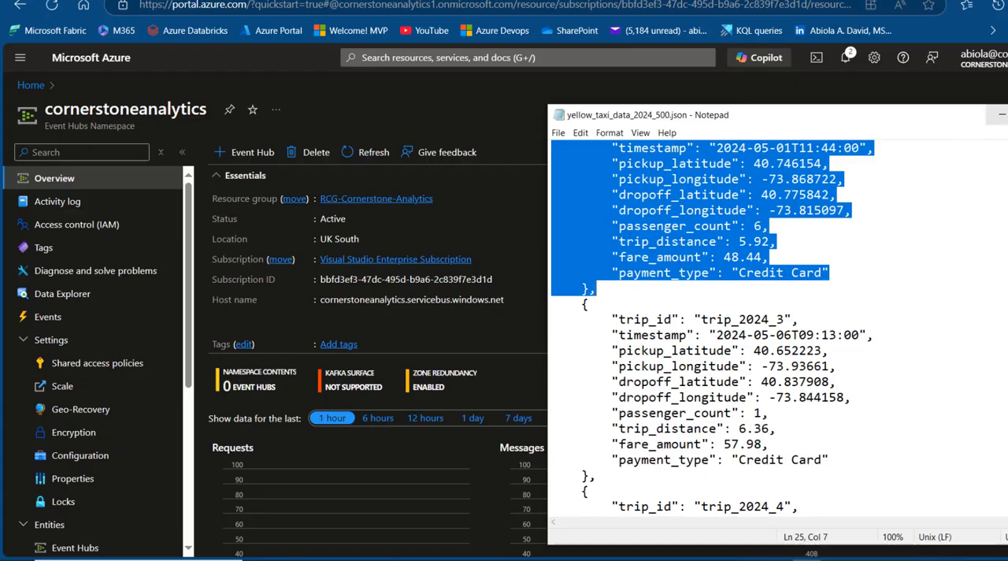
click(1001, 114)
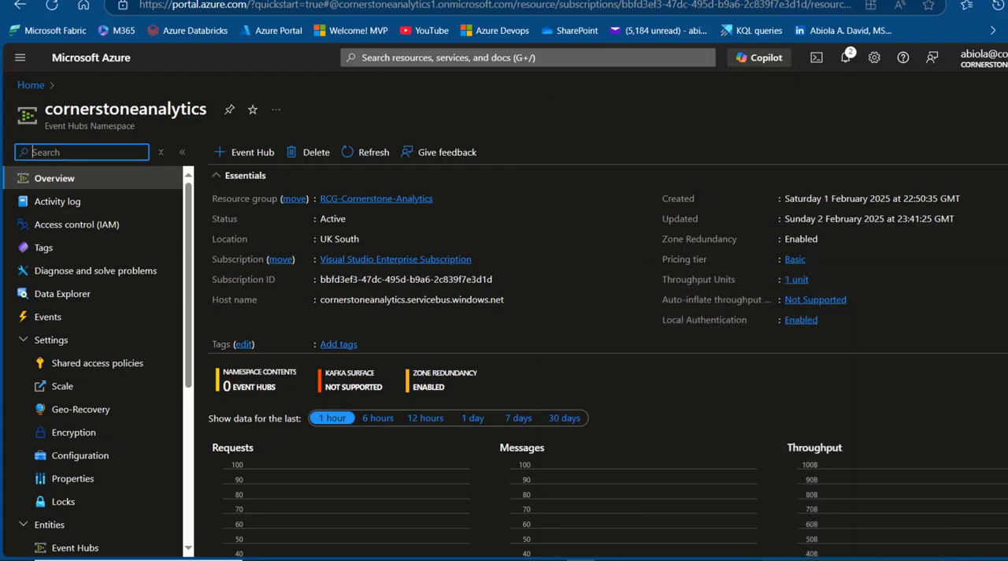
Start a new event hub from the namespace's Data Explorer and name it demo-events
click(65, 298)
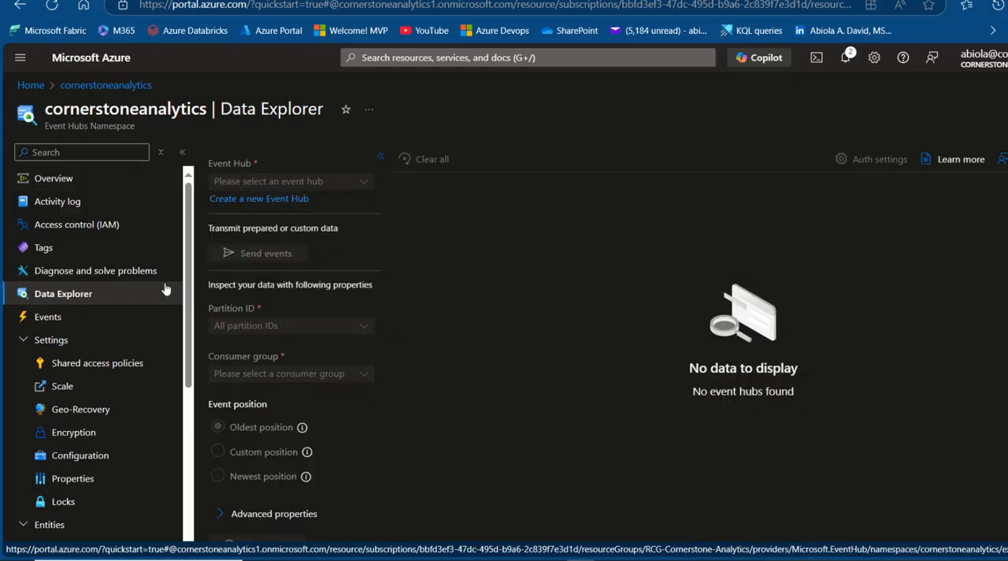
click(271, 206)
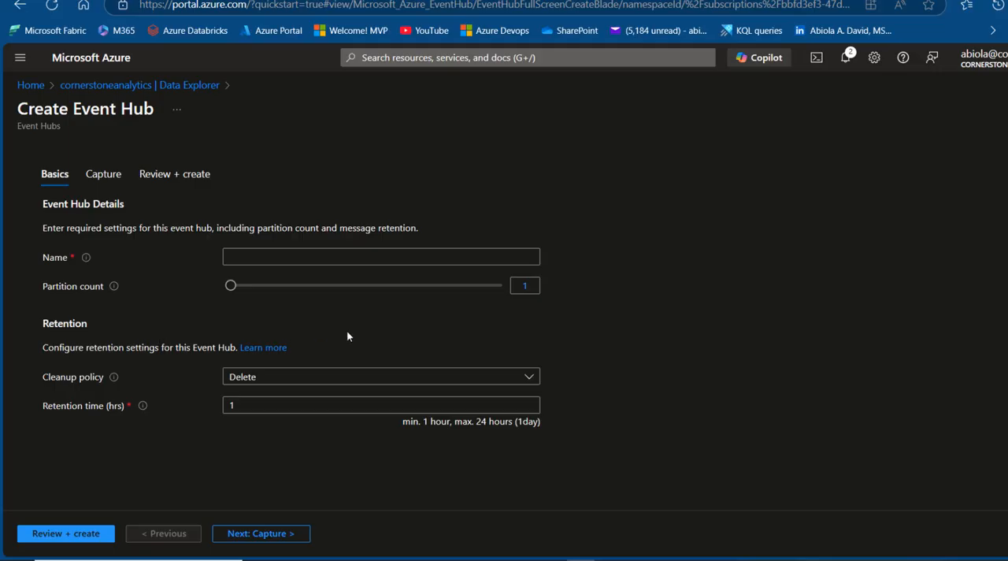
click(376, 257)
text(dem)
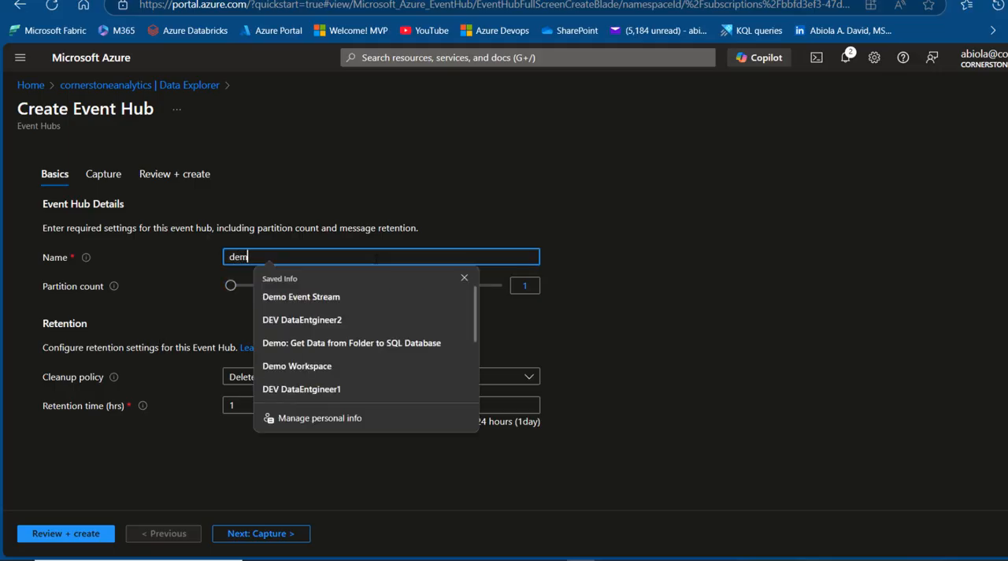
text(o-ev)
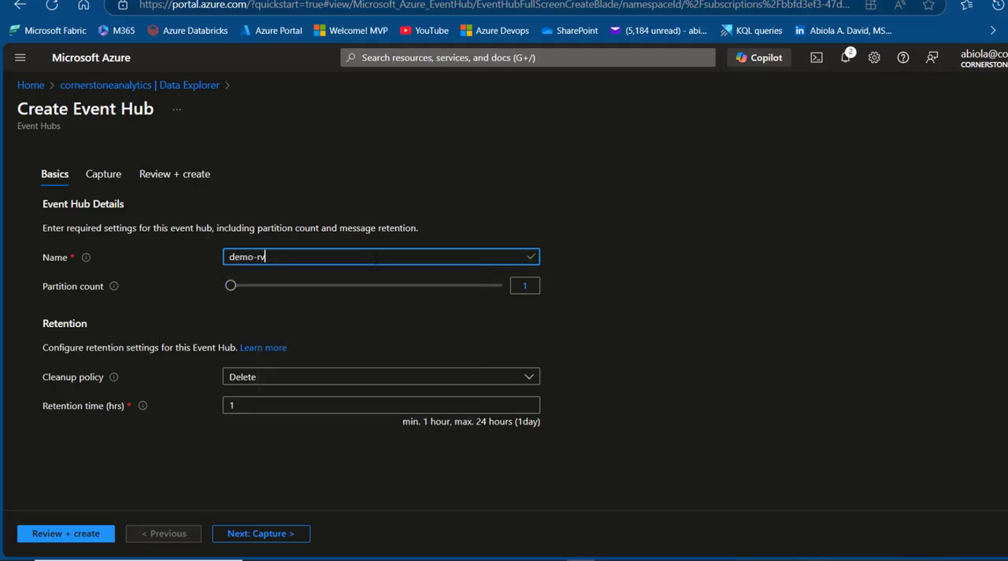
text(ent)
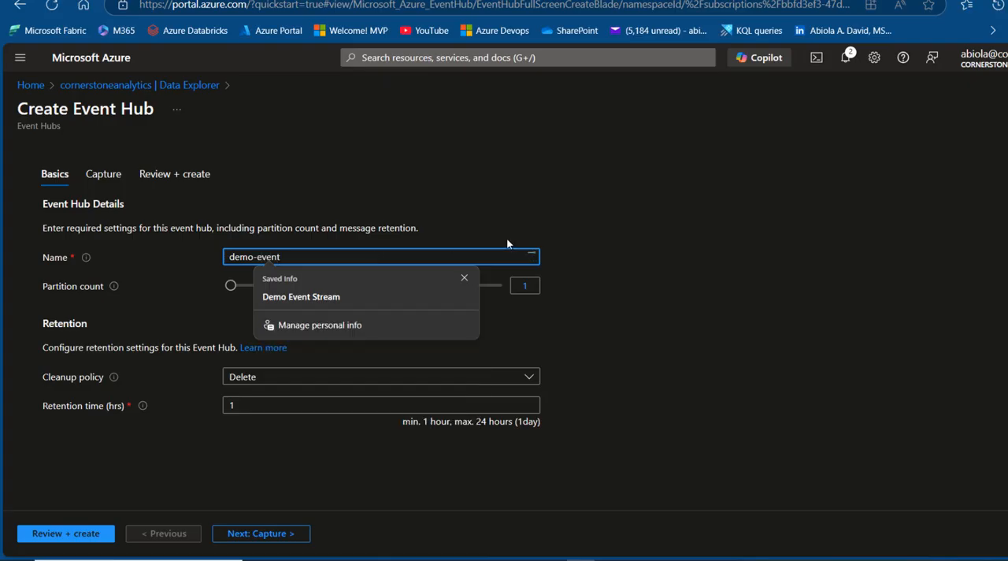
text(s)
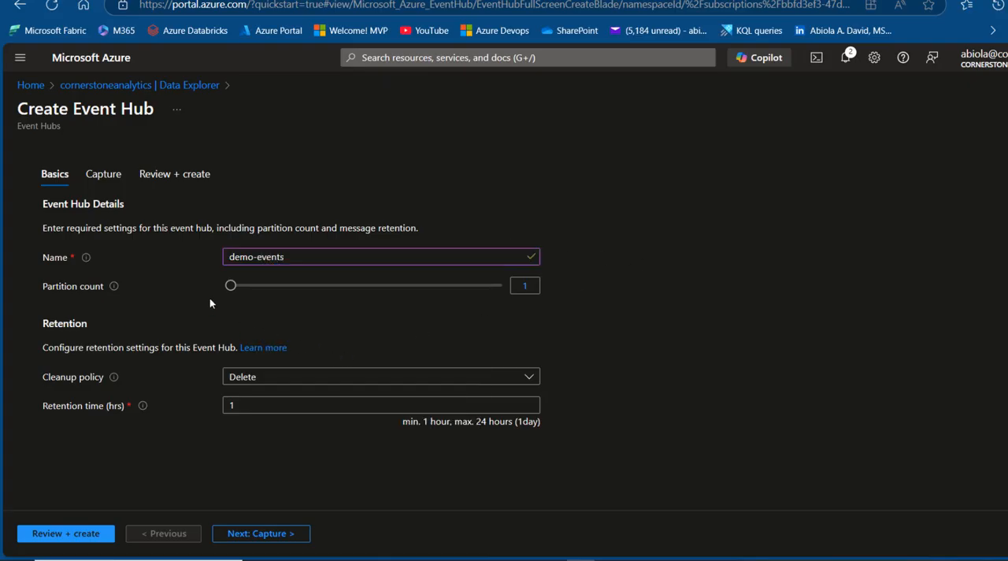
Create the event hub with a partition count of 1, the Delete cleanup policy and 1 hour retention
mouse_move(231, 286)
mouse_down()
mouse_move(508, 294)
mouse_move(222, 301)
mouse_up()
click(83, 536)
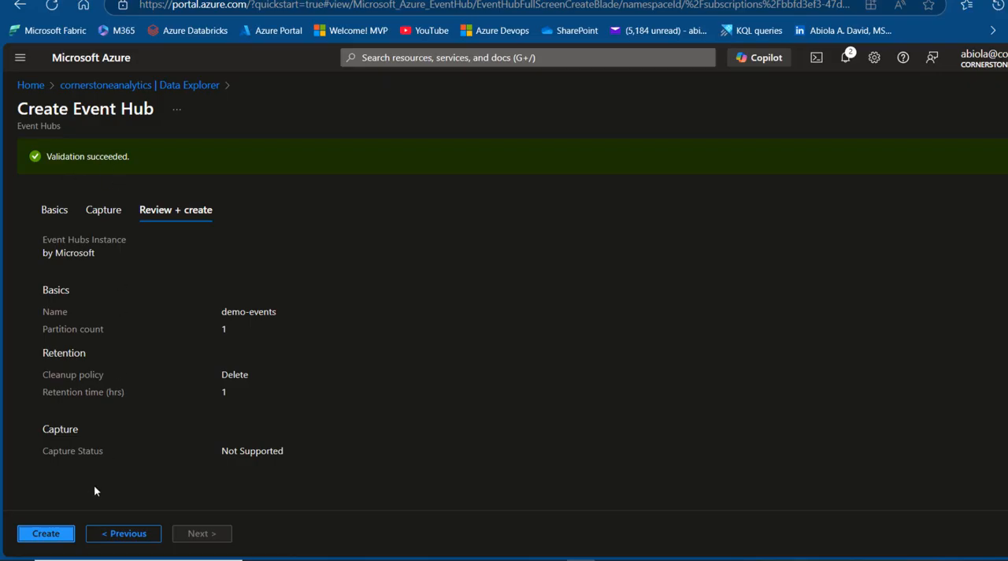
click(60, 535)
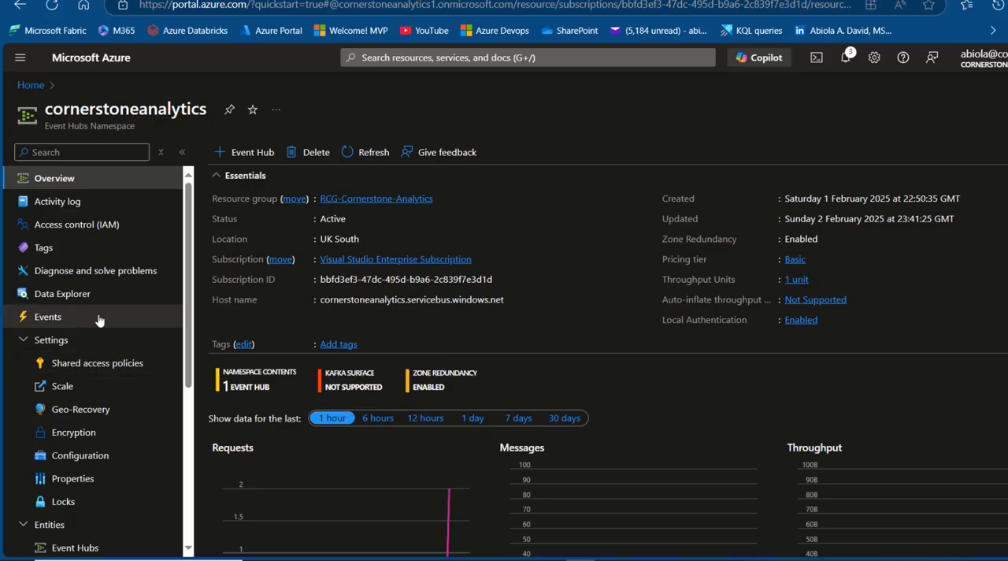
Start sending events to demo-events from the namespace's Data Explorer, with Custom payload as the dataset and JSON as the content type
click(86, 305)
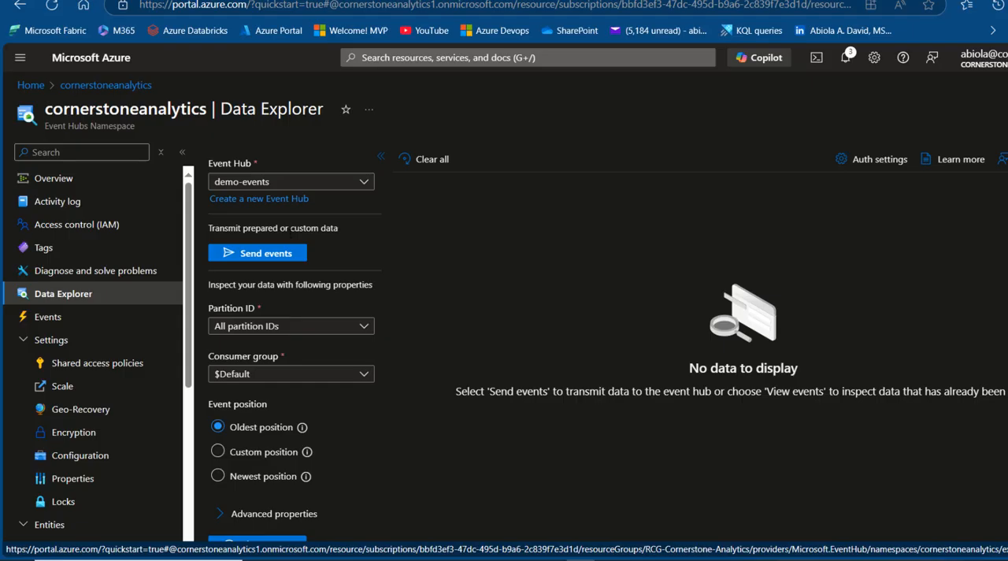
click(272, 260)
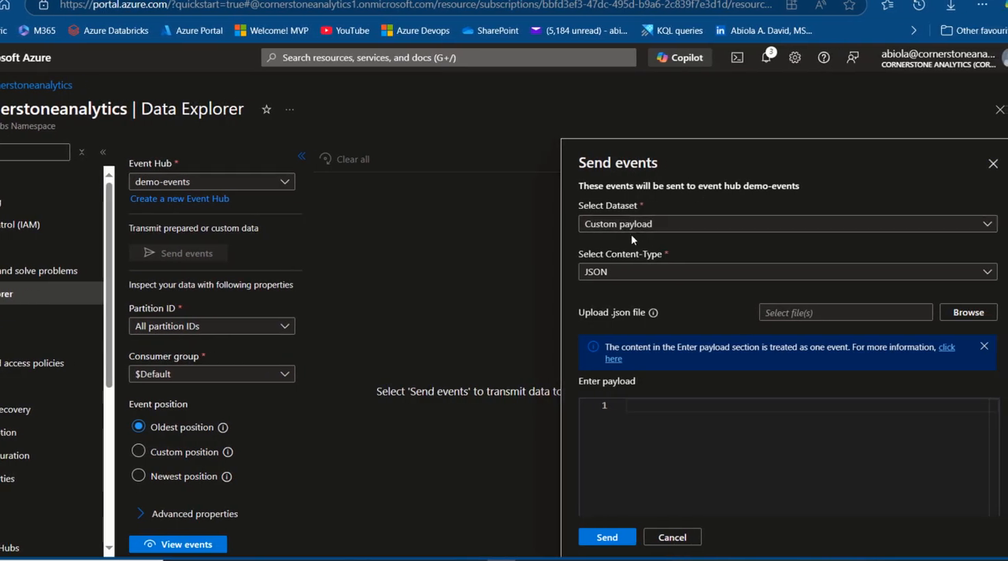
click(711, 226)
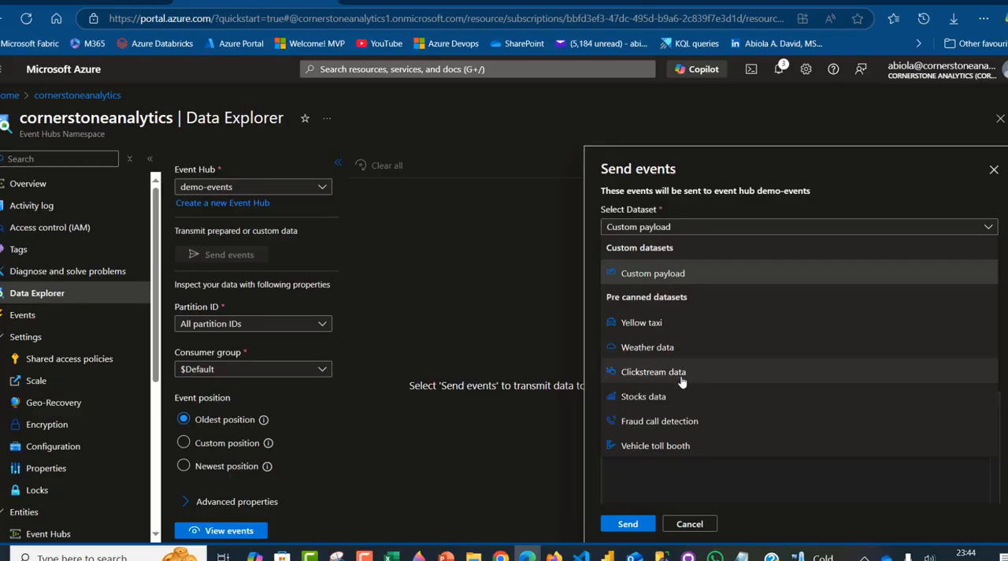
click(708, 226)
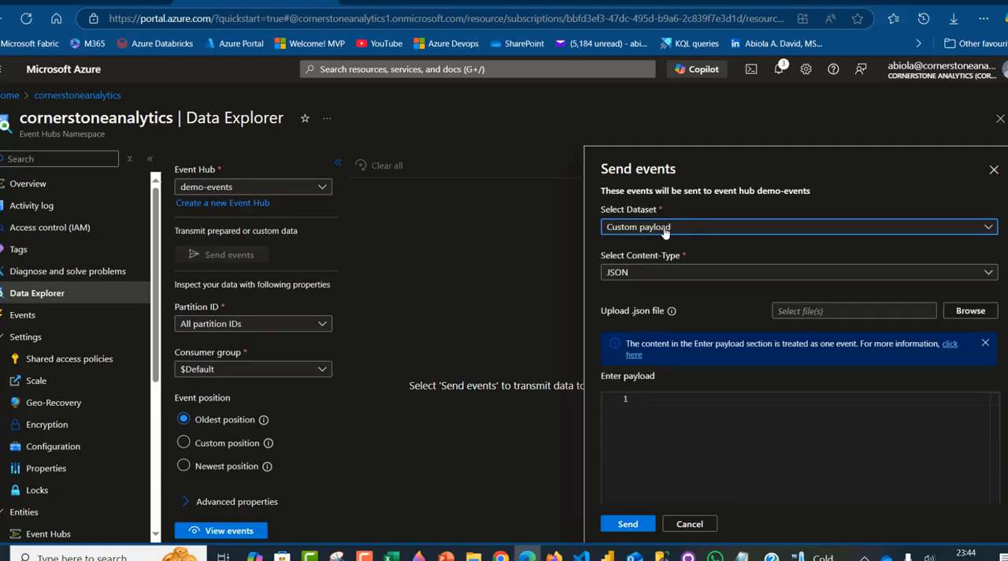
click(689, 273)
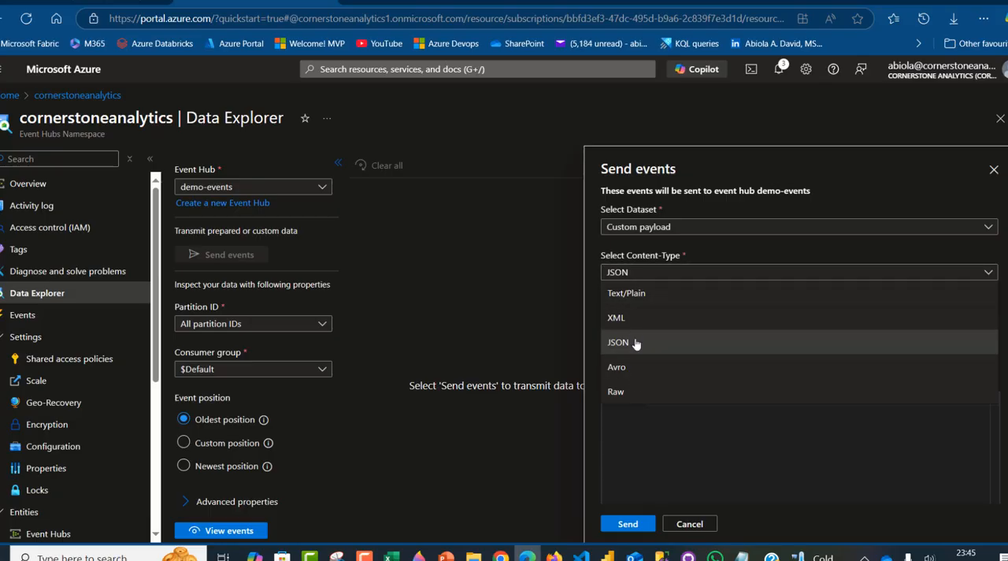
click(635, 342)
Check the trip records in Notepad, return to the browser and upload yellow_taxi_data_2024_500.json as the event payload
click(743, 557)
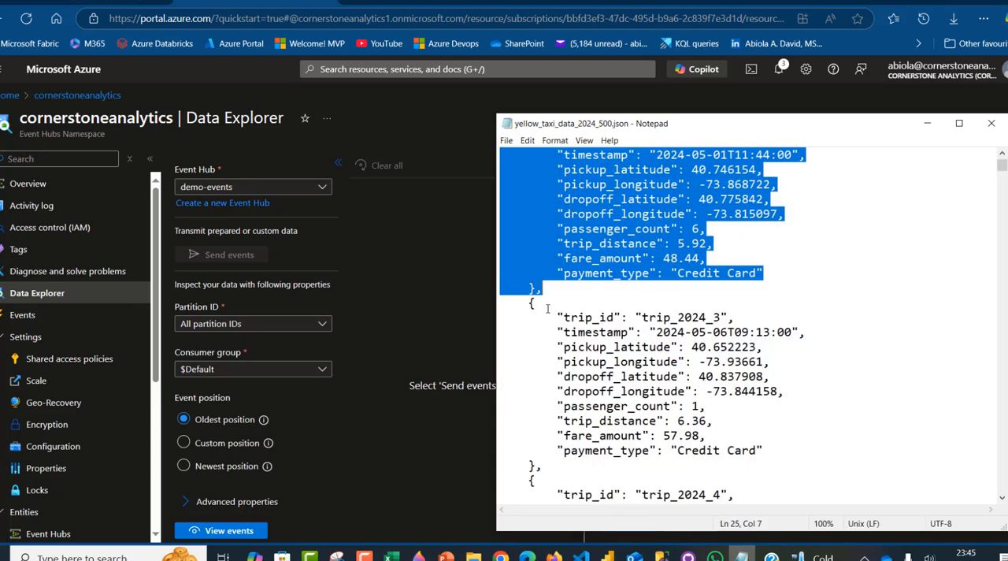
click(598, 154)
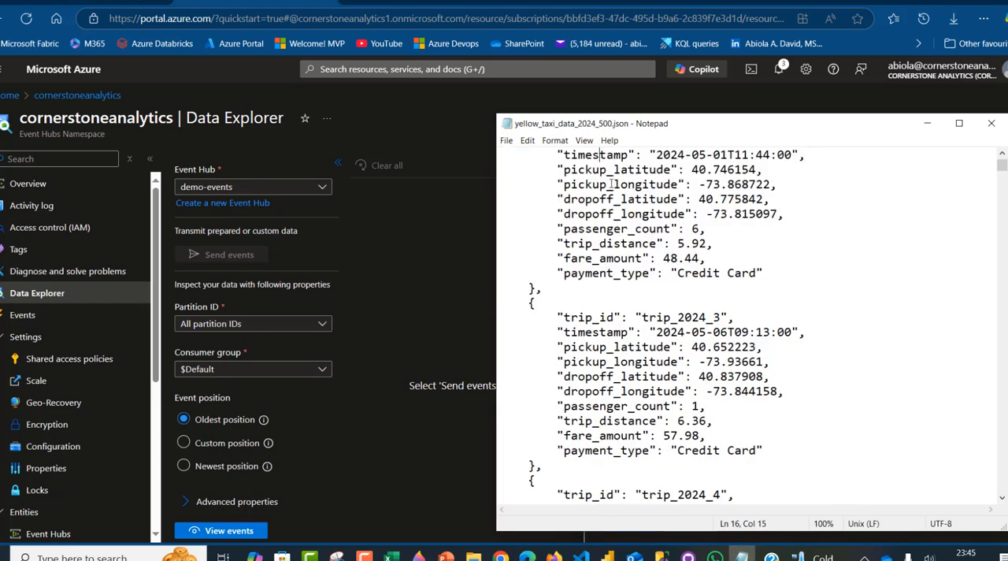
click(444, 121)
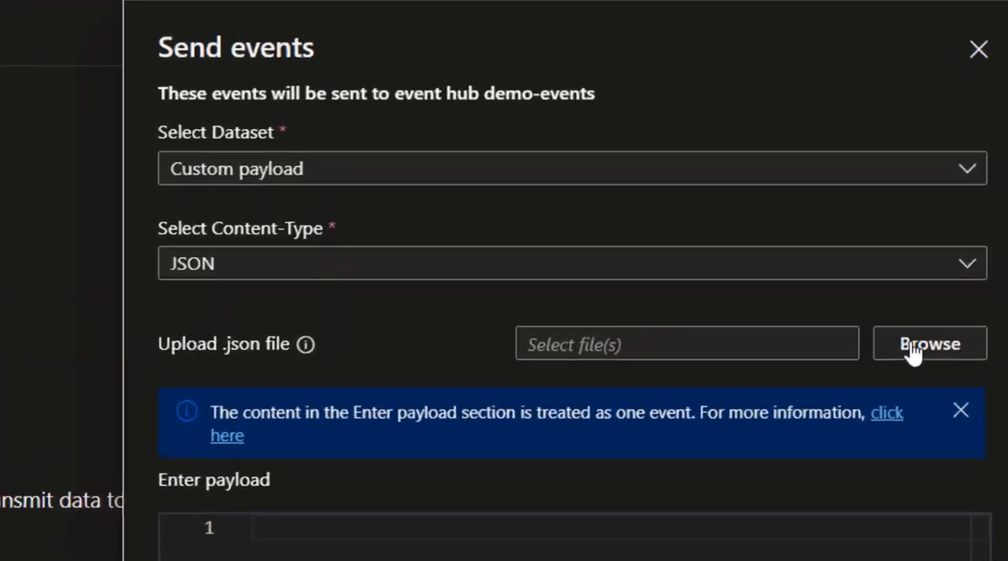
click(909, 346)
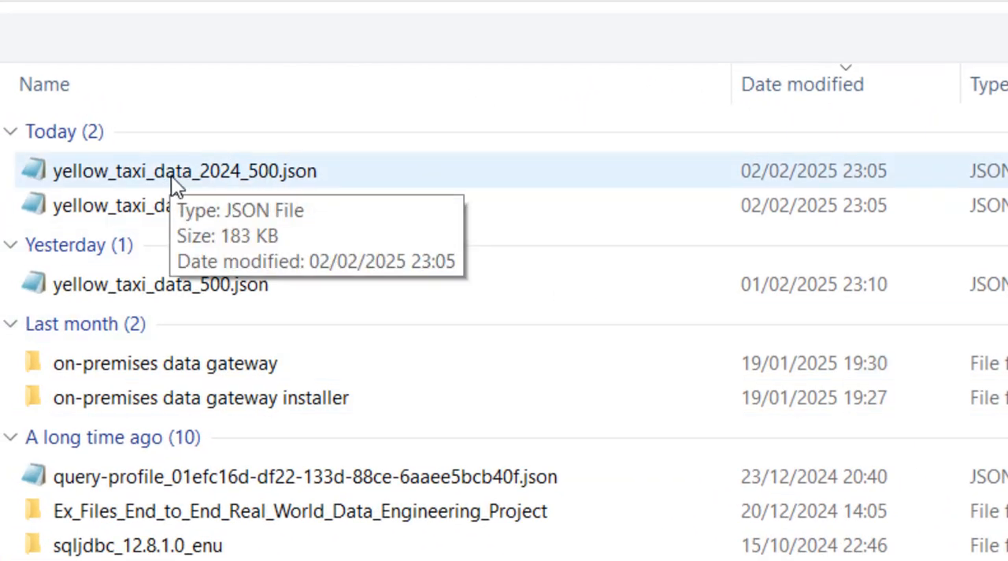
double_click(207, 180)
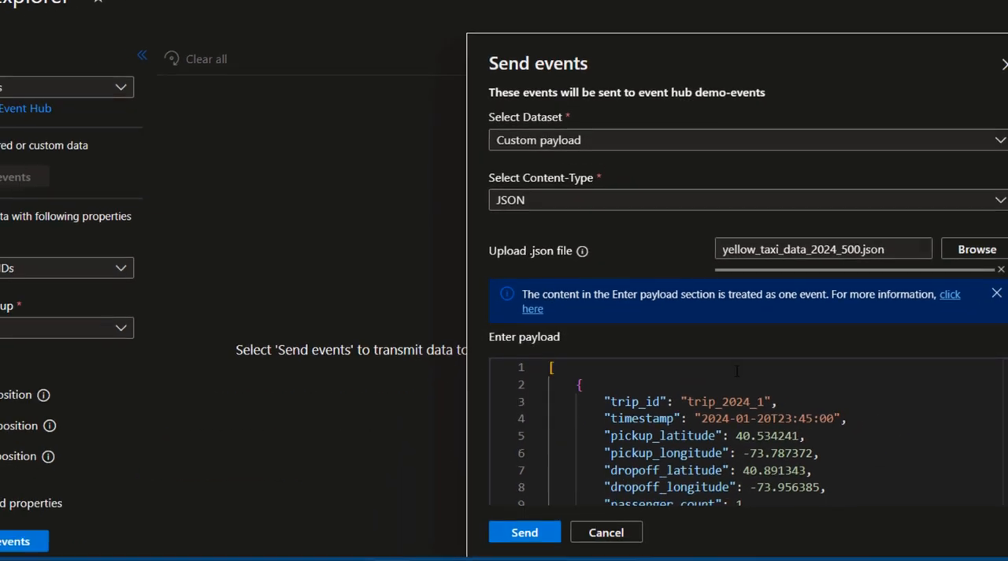
Examine the first trip record in the uploaded payload, including its trip ID, timestamp and pickup coordinate fields
click(715, 417)
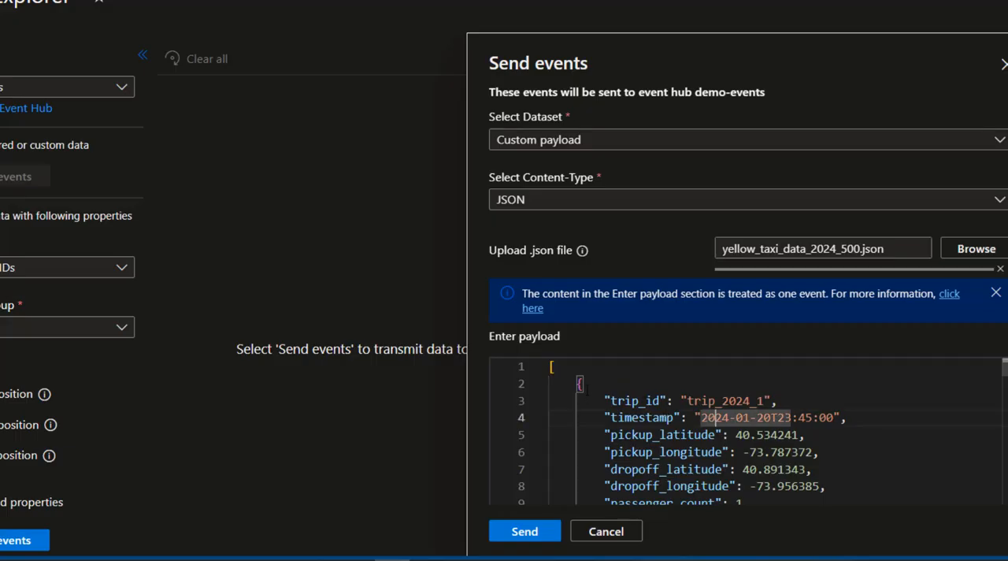
drag(552, 383, 730, 434)
click(642, 417)
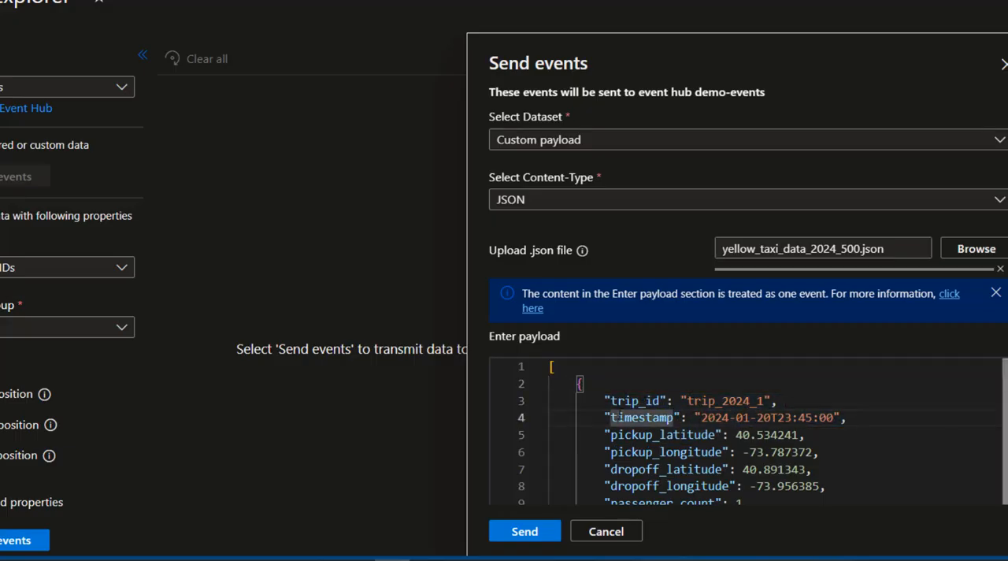
drag(611, 400, 639, 400)
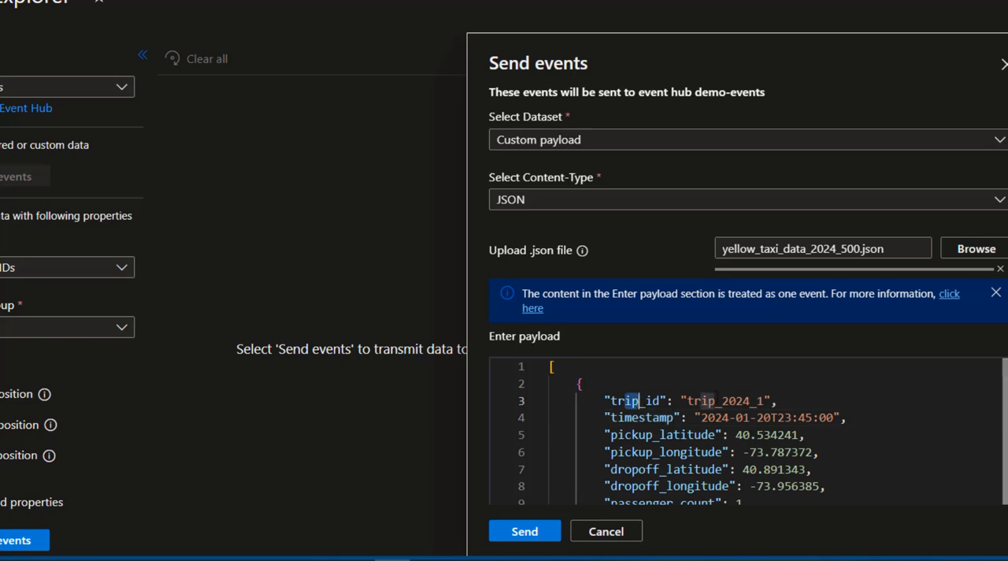
drag(713, 400, 776, 399)
click(693, 435)
click(701, 451)
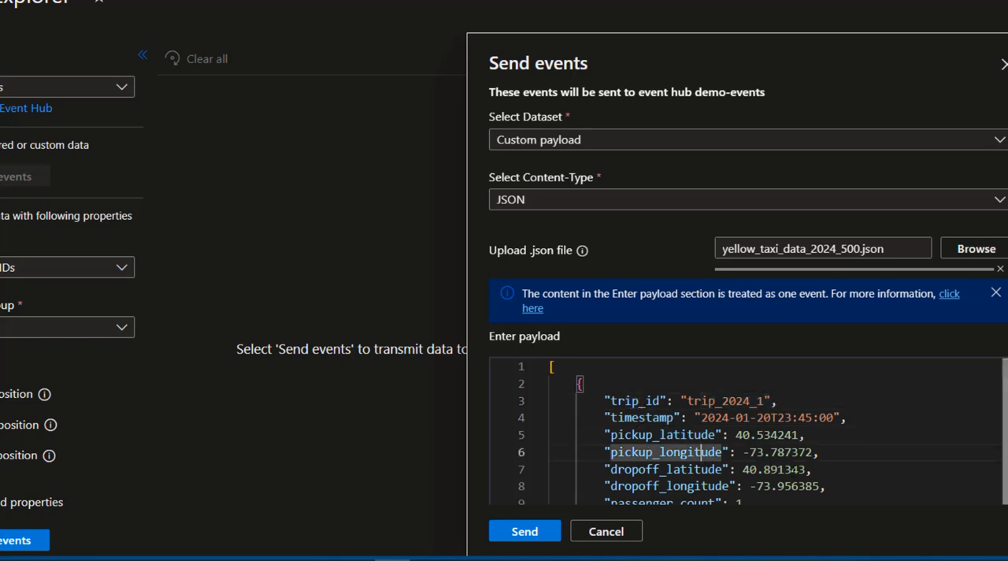
Review the system properties and custom properties offered for the event, and collapse both sections again
scroll(740, 315, down, 3)
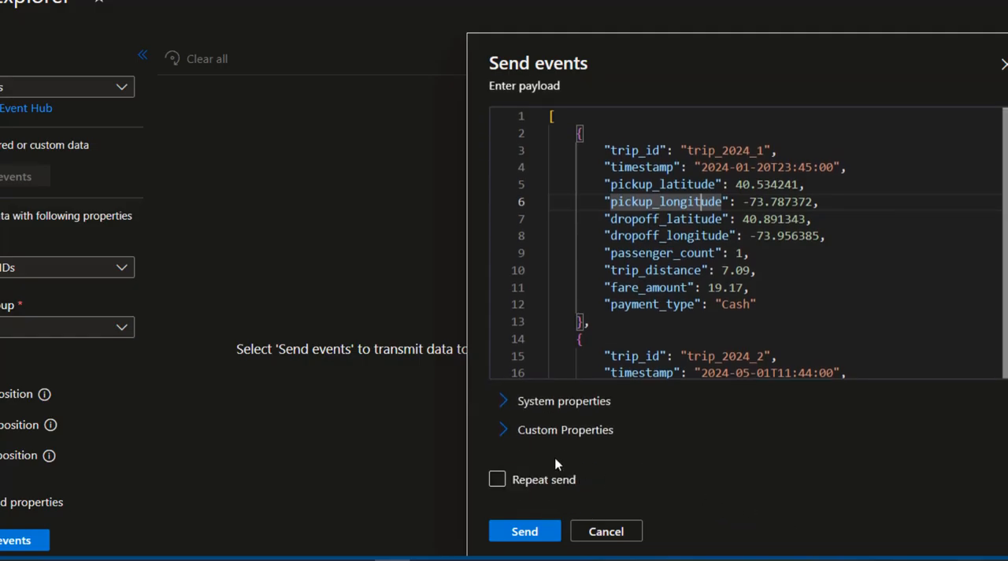
click(505, 403)
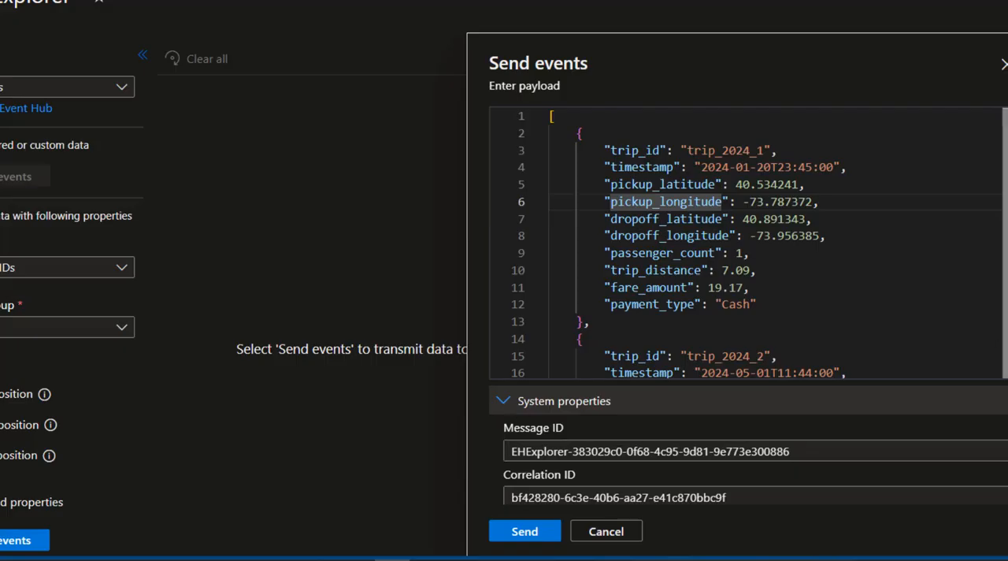
scroll(535, 409, down, 2)
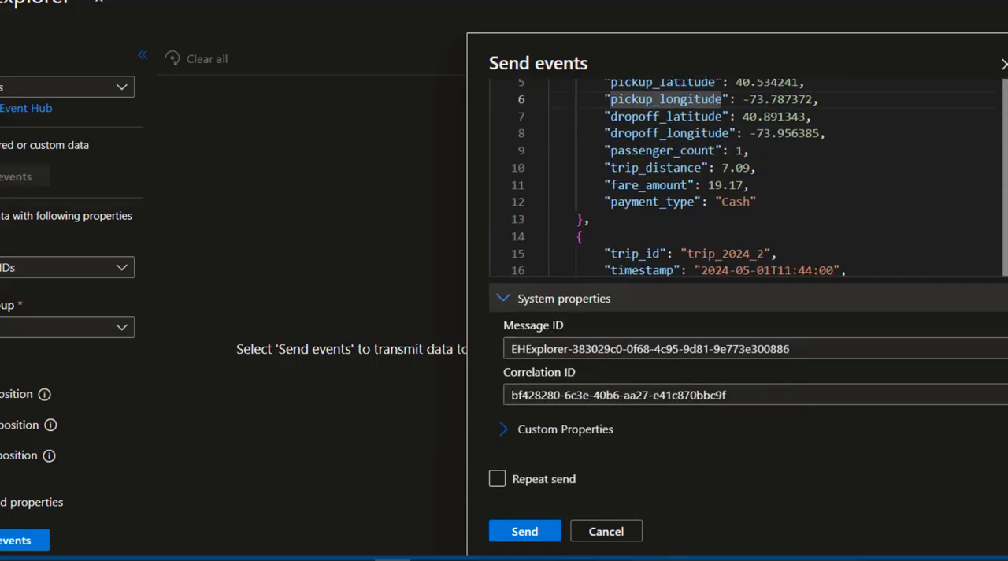
click(505, 430)
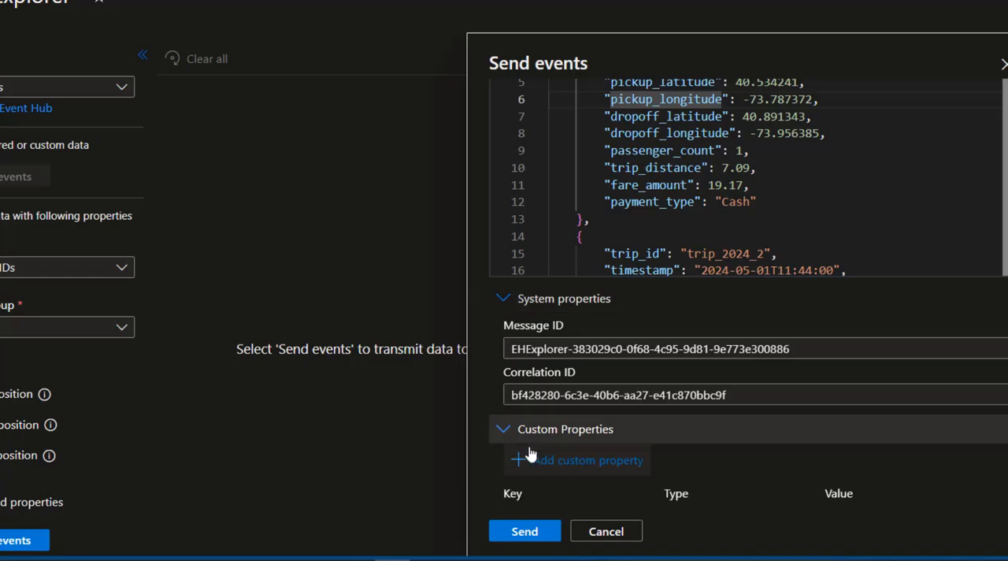
click(502, 302)
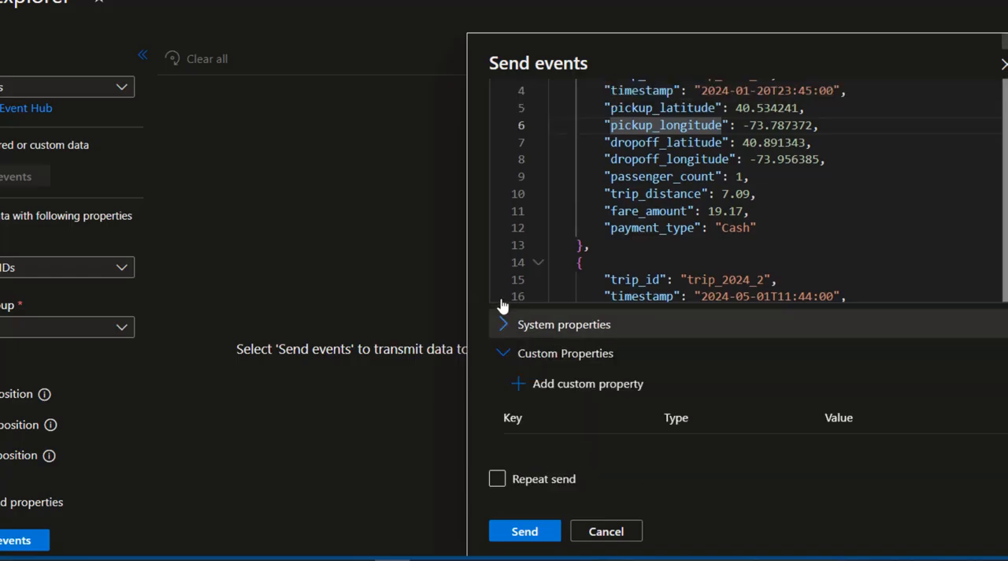
click(508, 358)
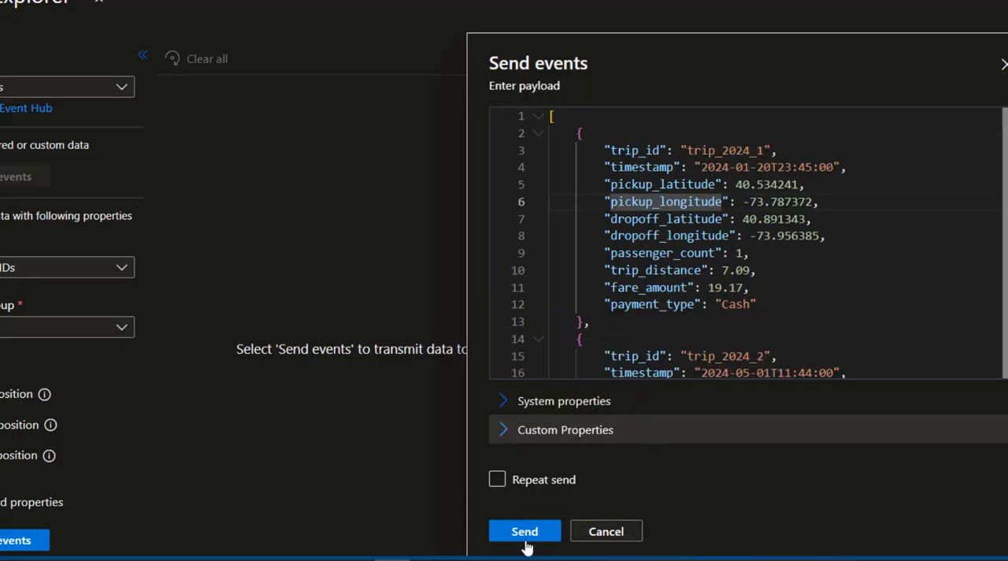
Send the 2024 payload to demo-events with Repeat send off, and check the request, message and throughput charts in the namespace overview
click(494, 482)
click(508, 489)
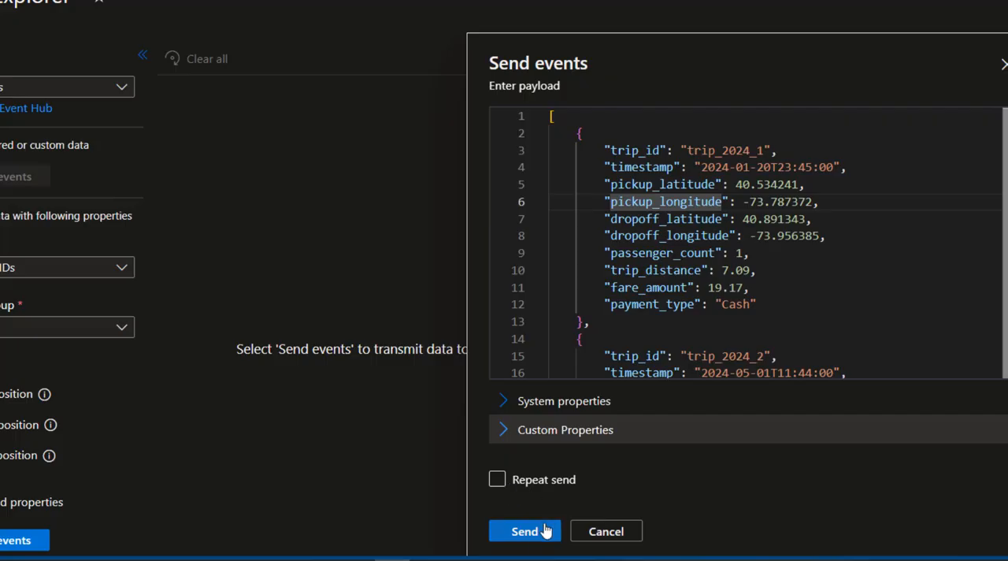
click(536, 532)
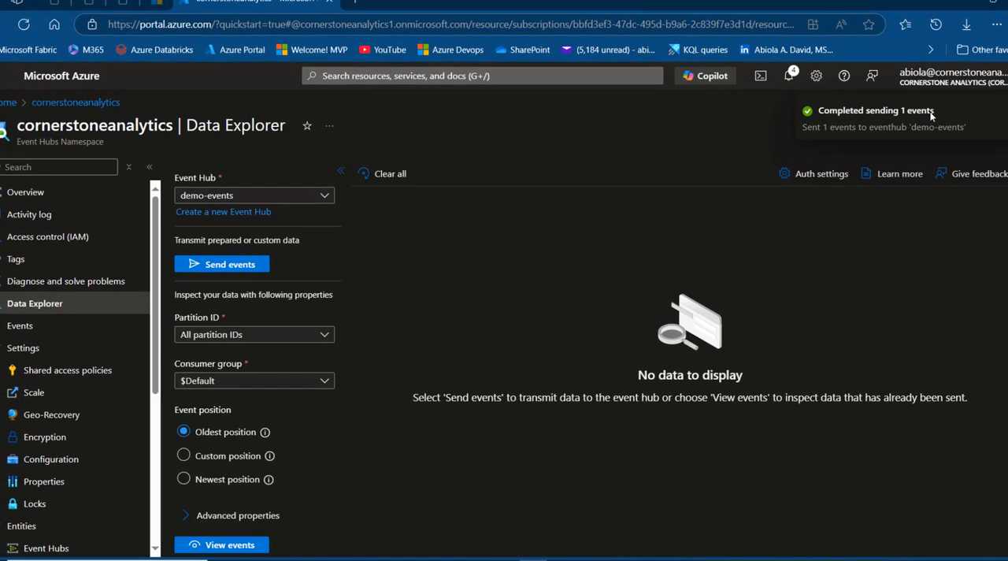
click(30, 195)
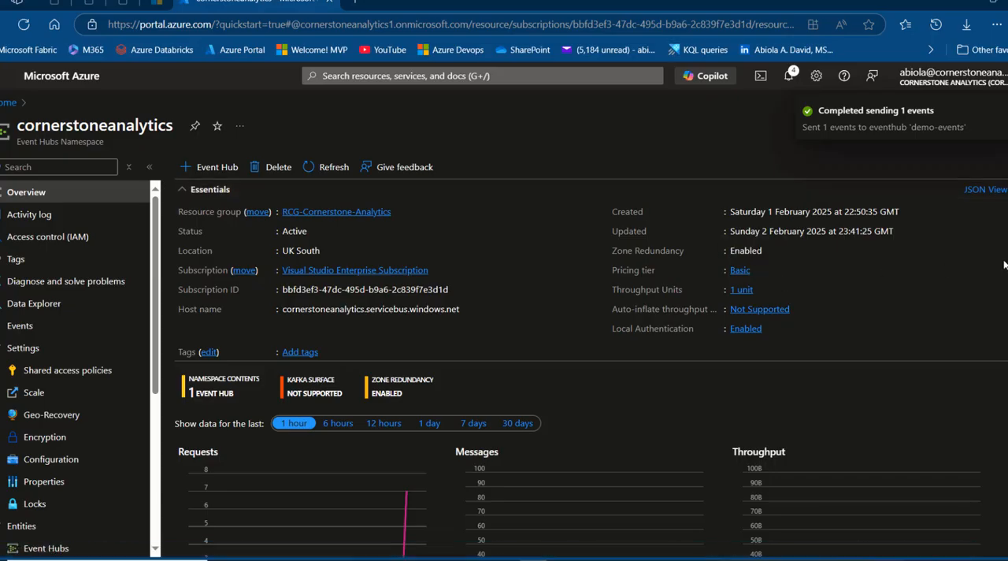
scroll(396, 445, down, 2)
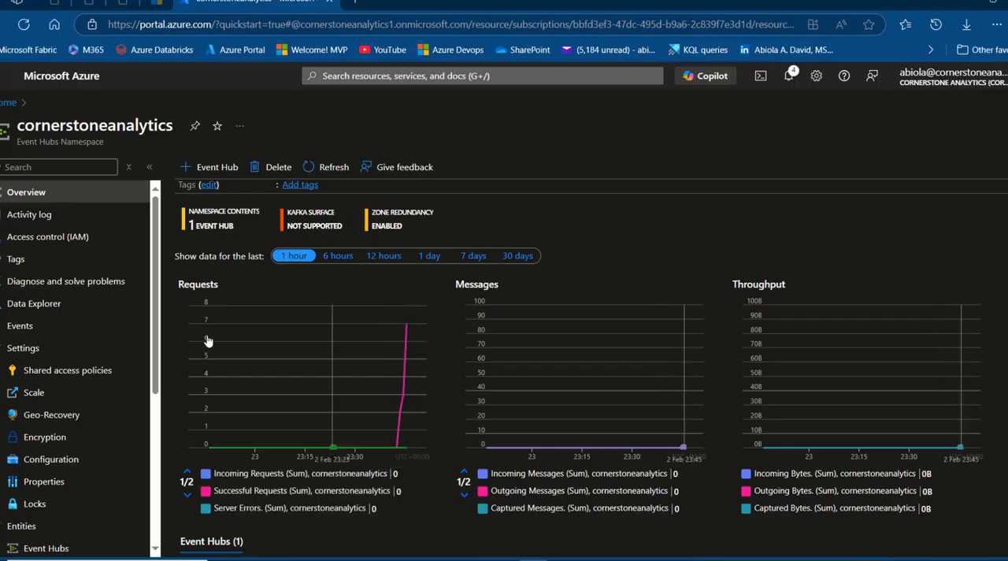
Send yellow_taxi_data_2023_500.json to demo-events as a custom JSON payload from the Data Explorer
click(32, 310)
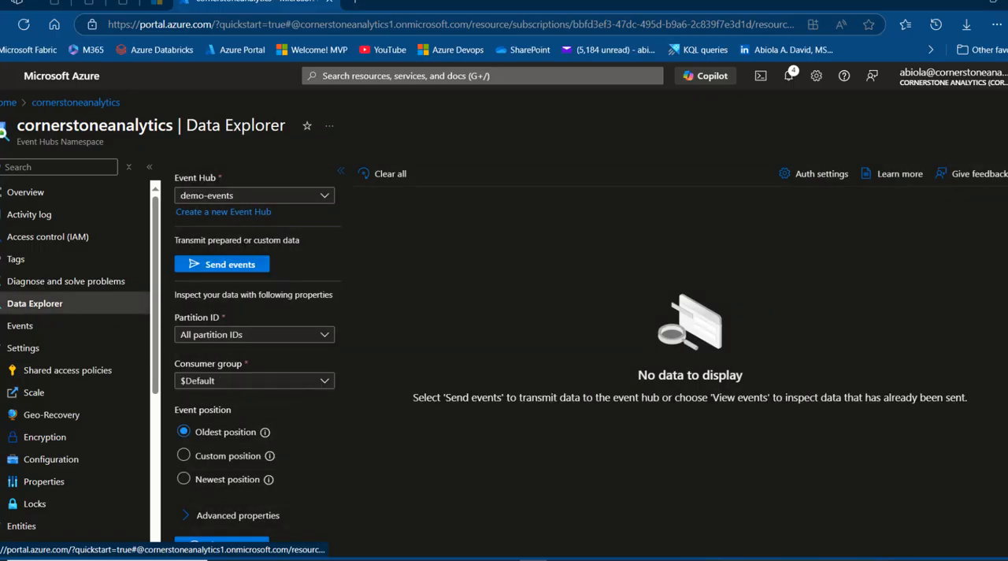
click(230, 264)
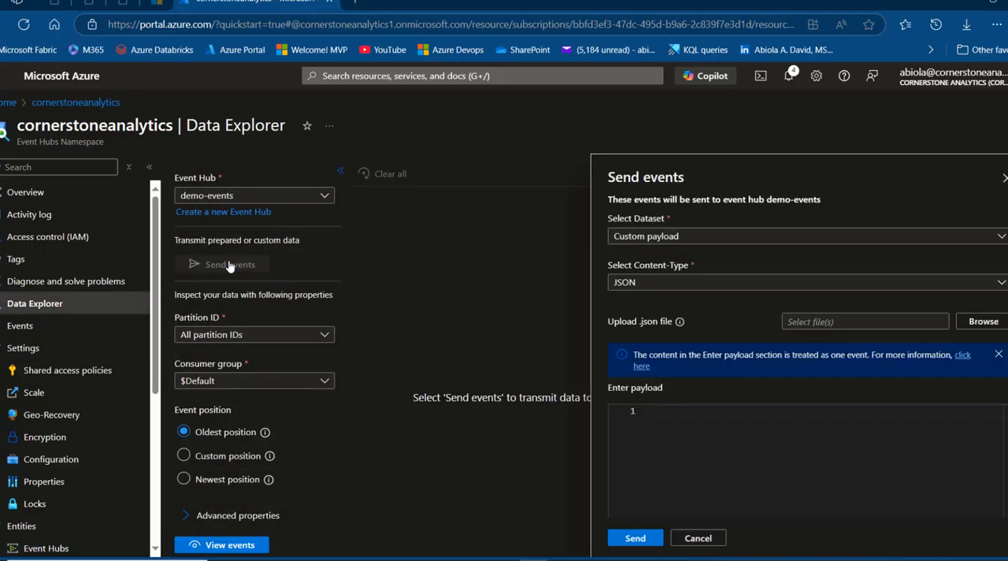
click(988, 329)
click(378, 360)
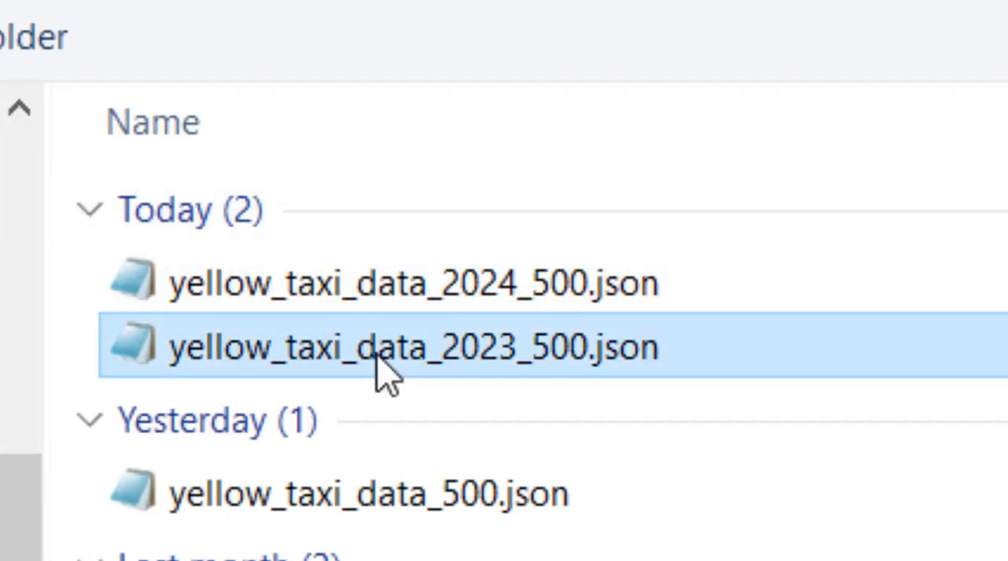
double_click(386, 372)
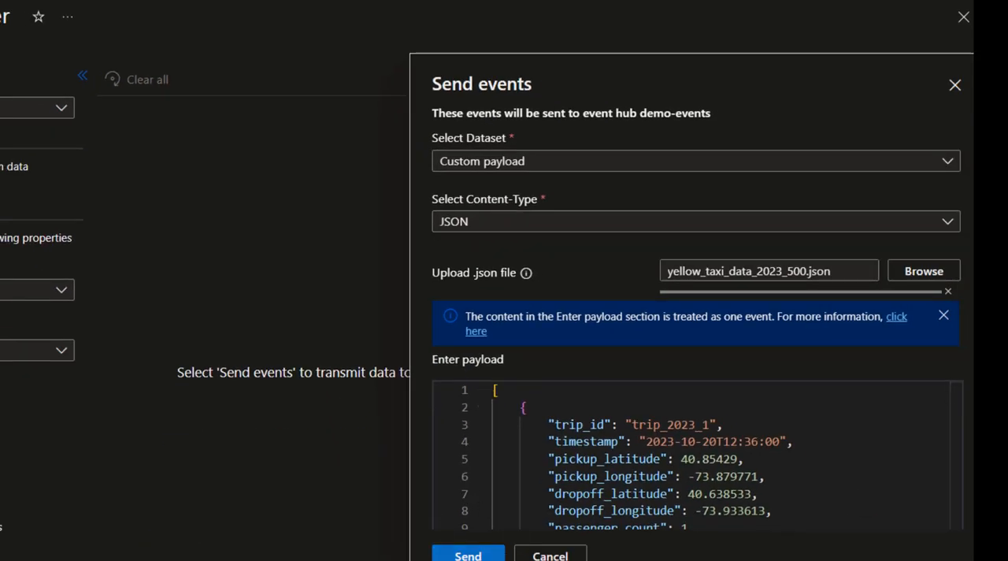
click(468, 554)
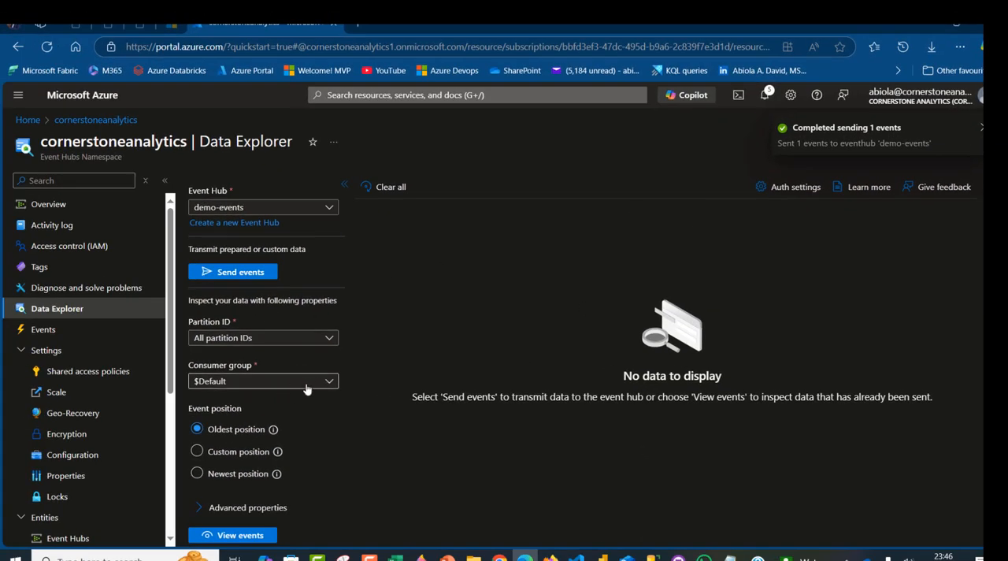
Check the available partition IDs for viewing events, and examine the activity charts in the namespace overview
click(328, 339)
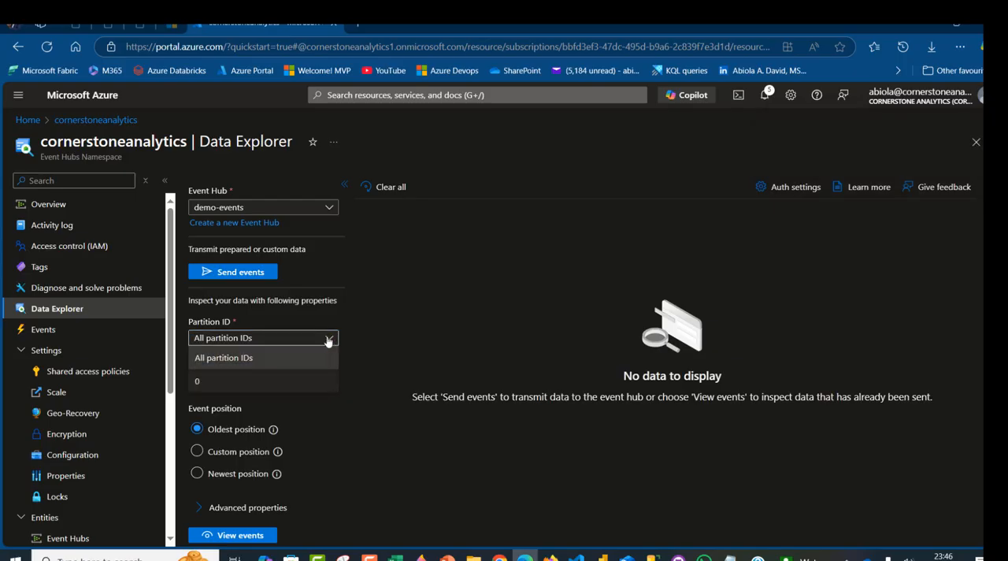
click(419, 326)
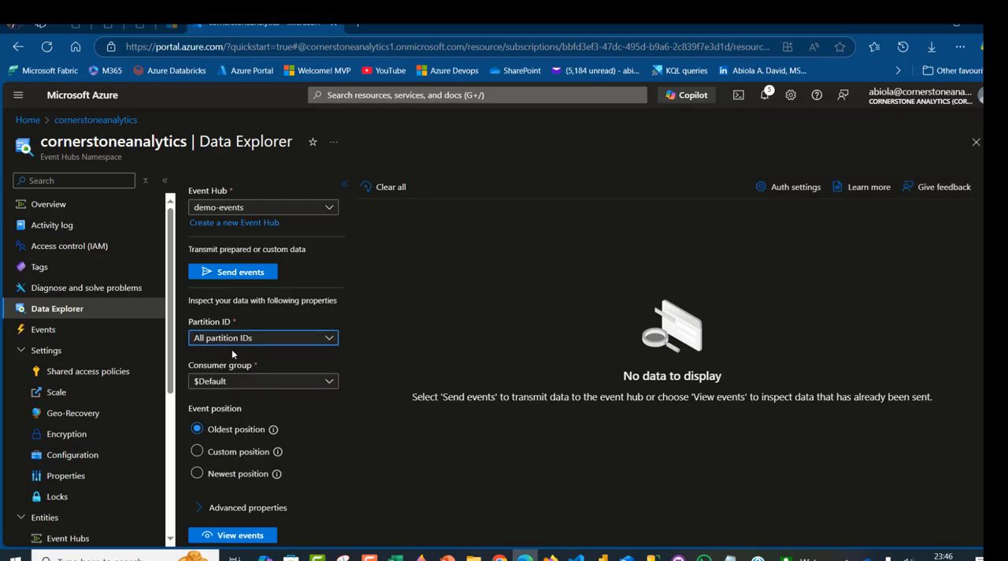
click(56, 211)
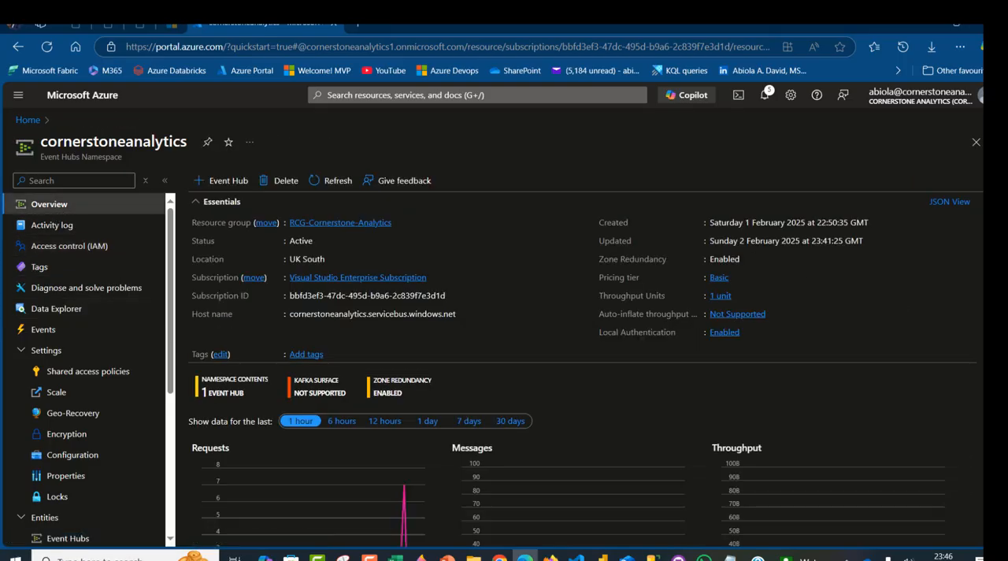
scroll(555, 363, down, 3)
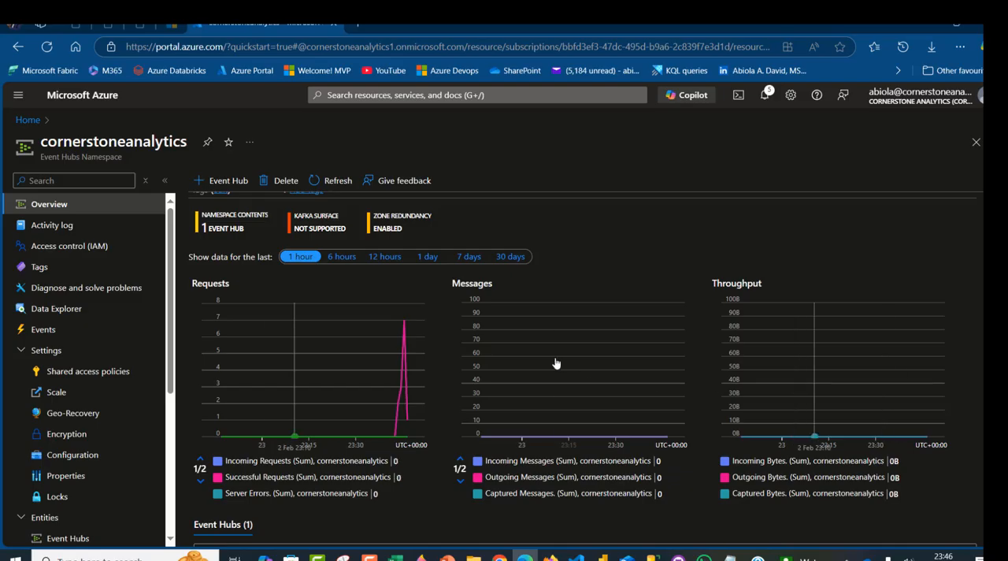